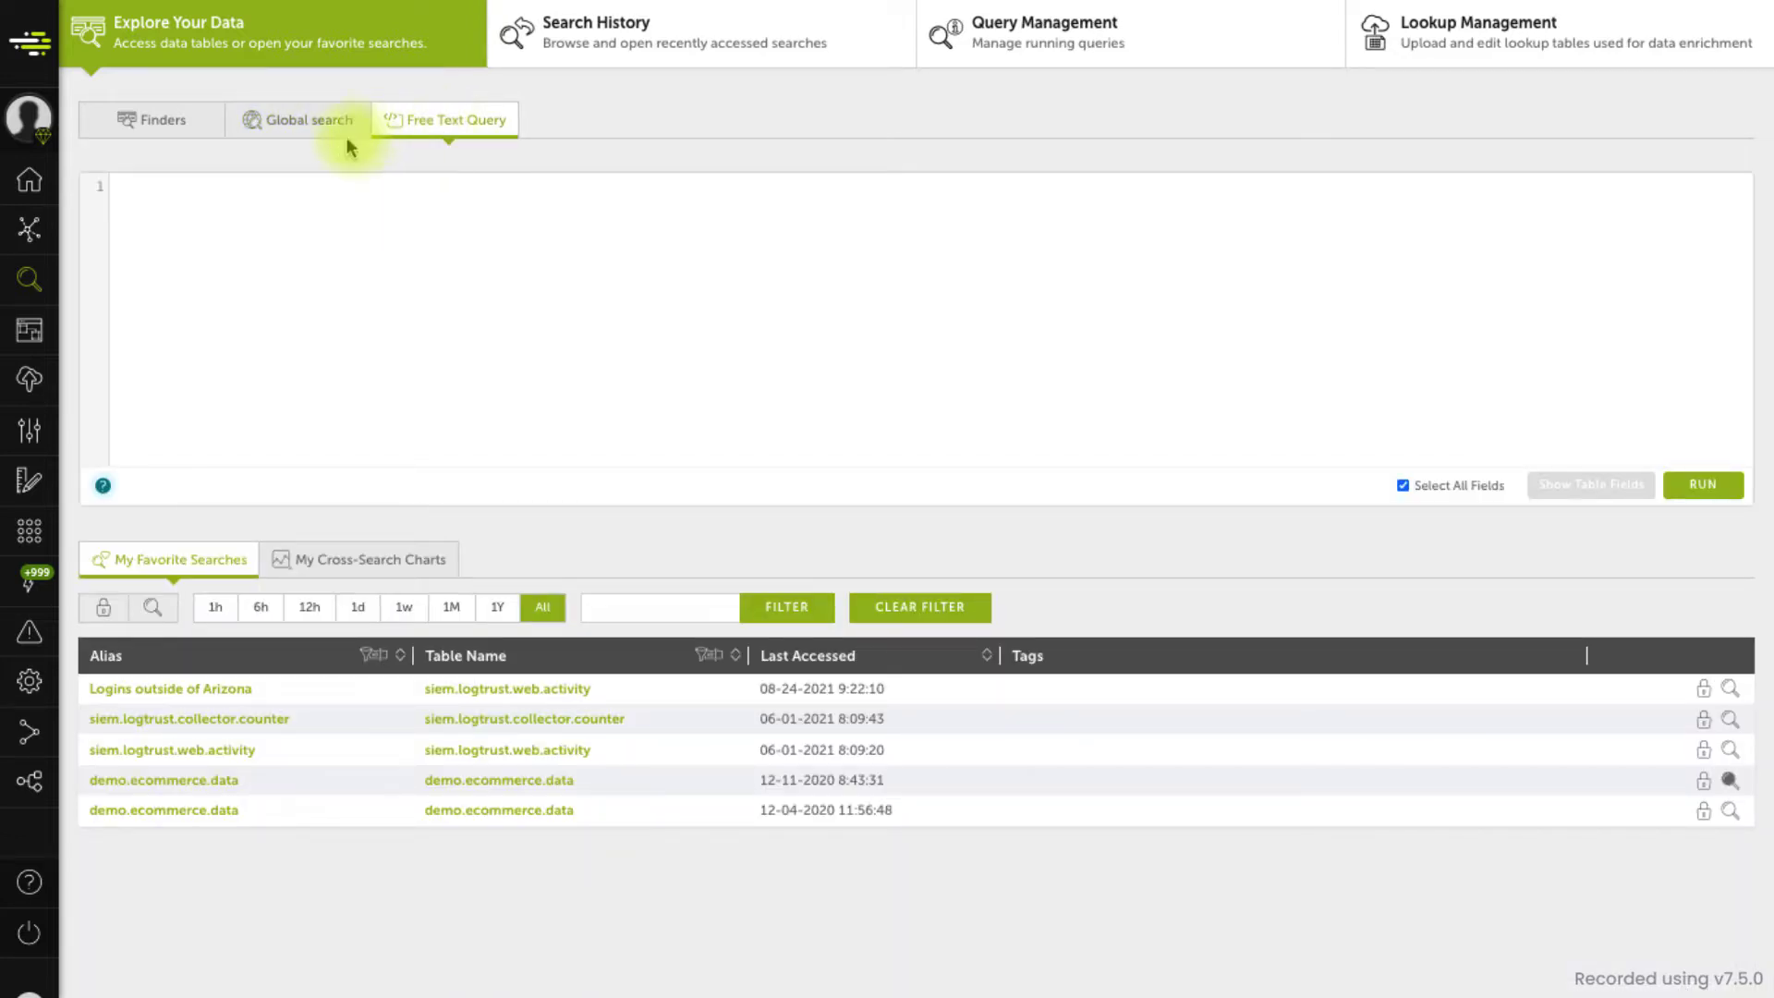
- Open the demo.ecommerce.data table from the Aliased Finder, choosing demo, ecommerce and data
click(211, 139)
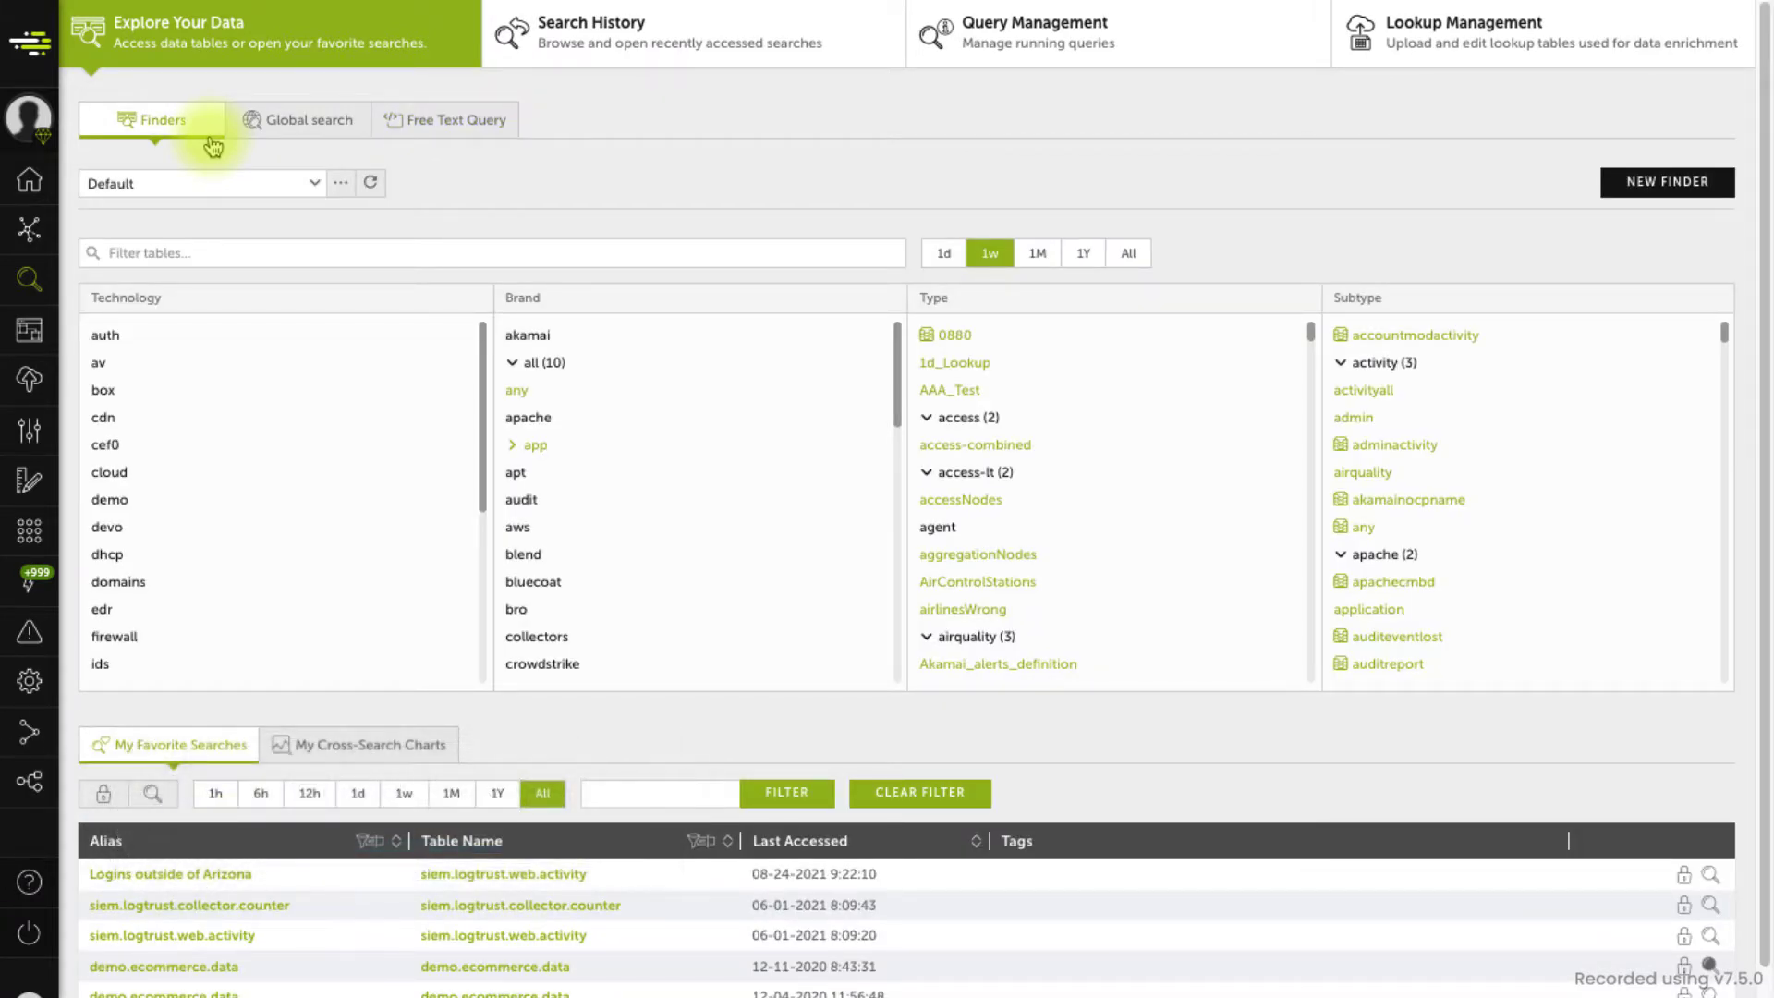
click(293, 183)
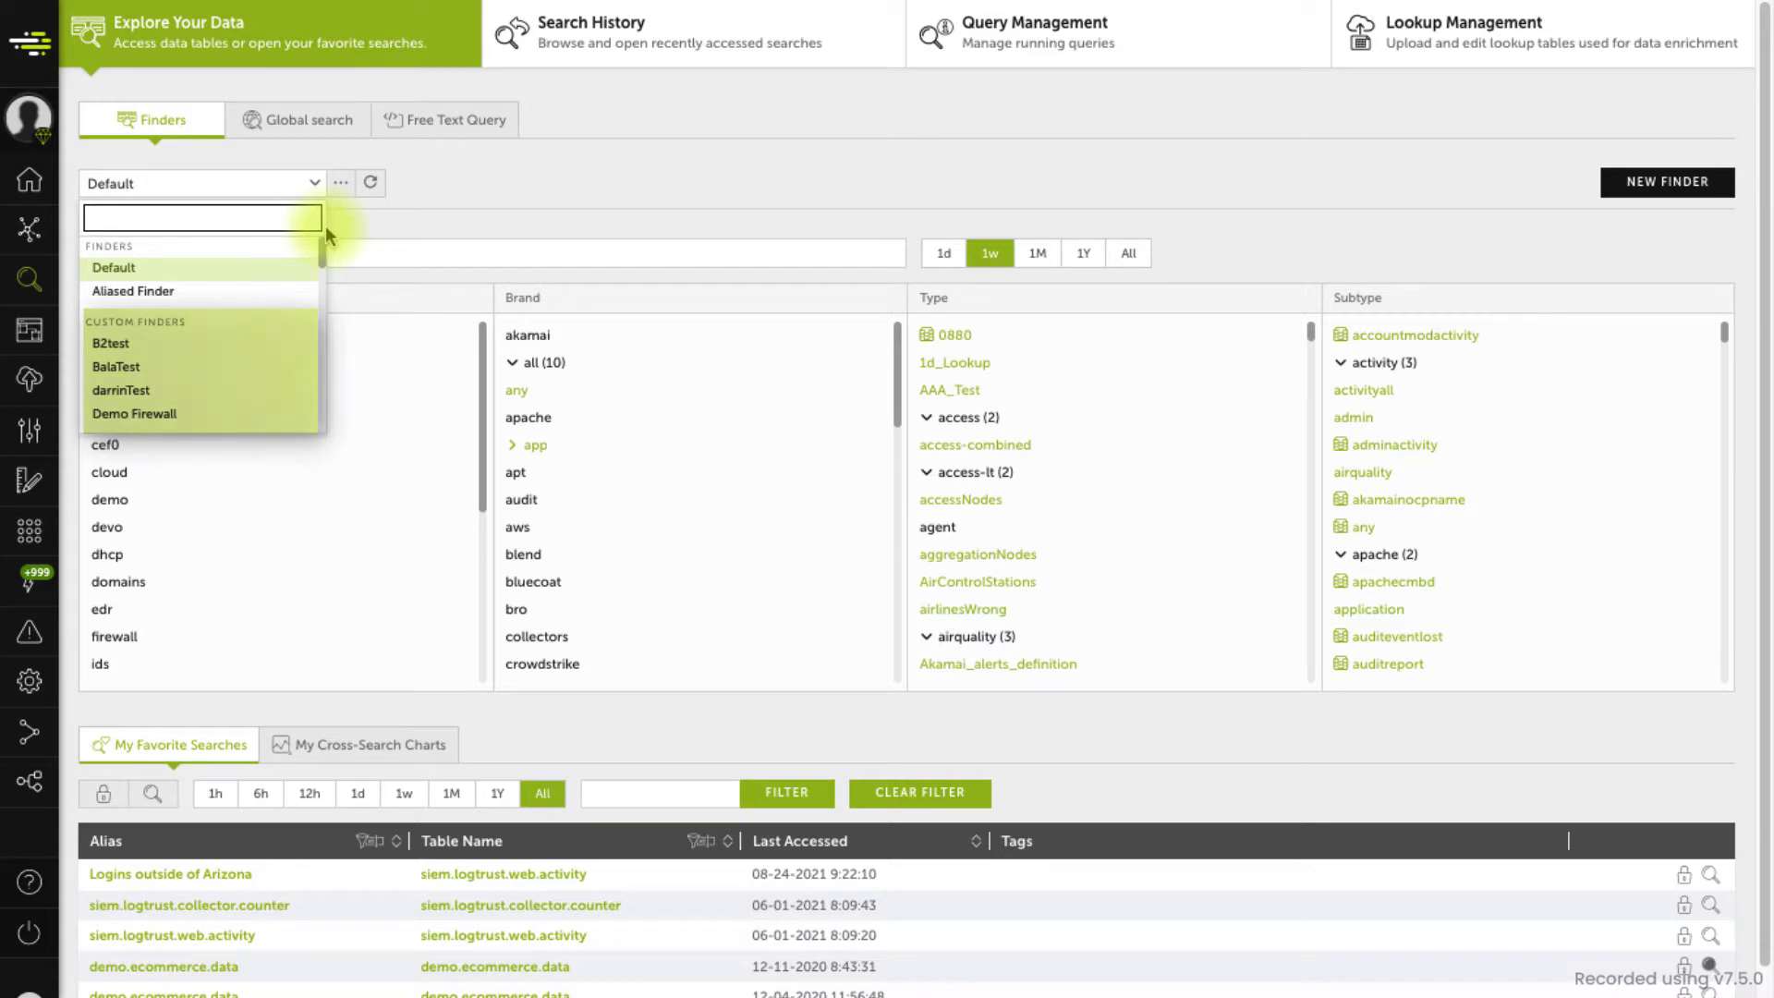
click(269, 292)
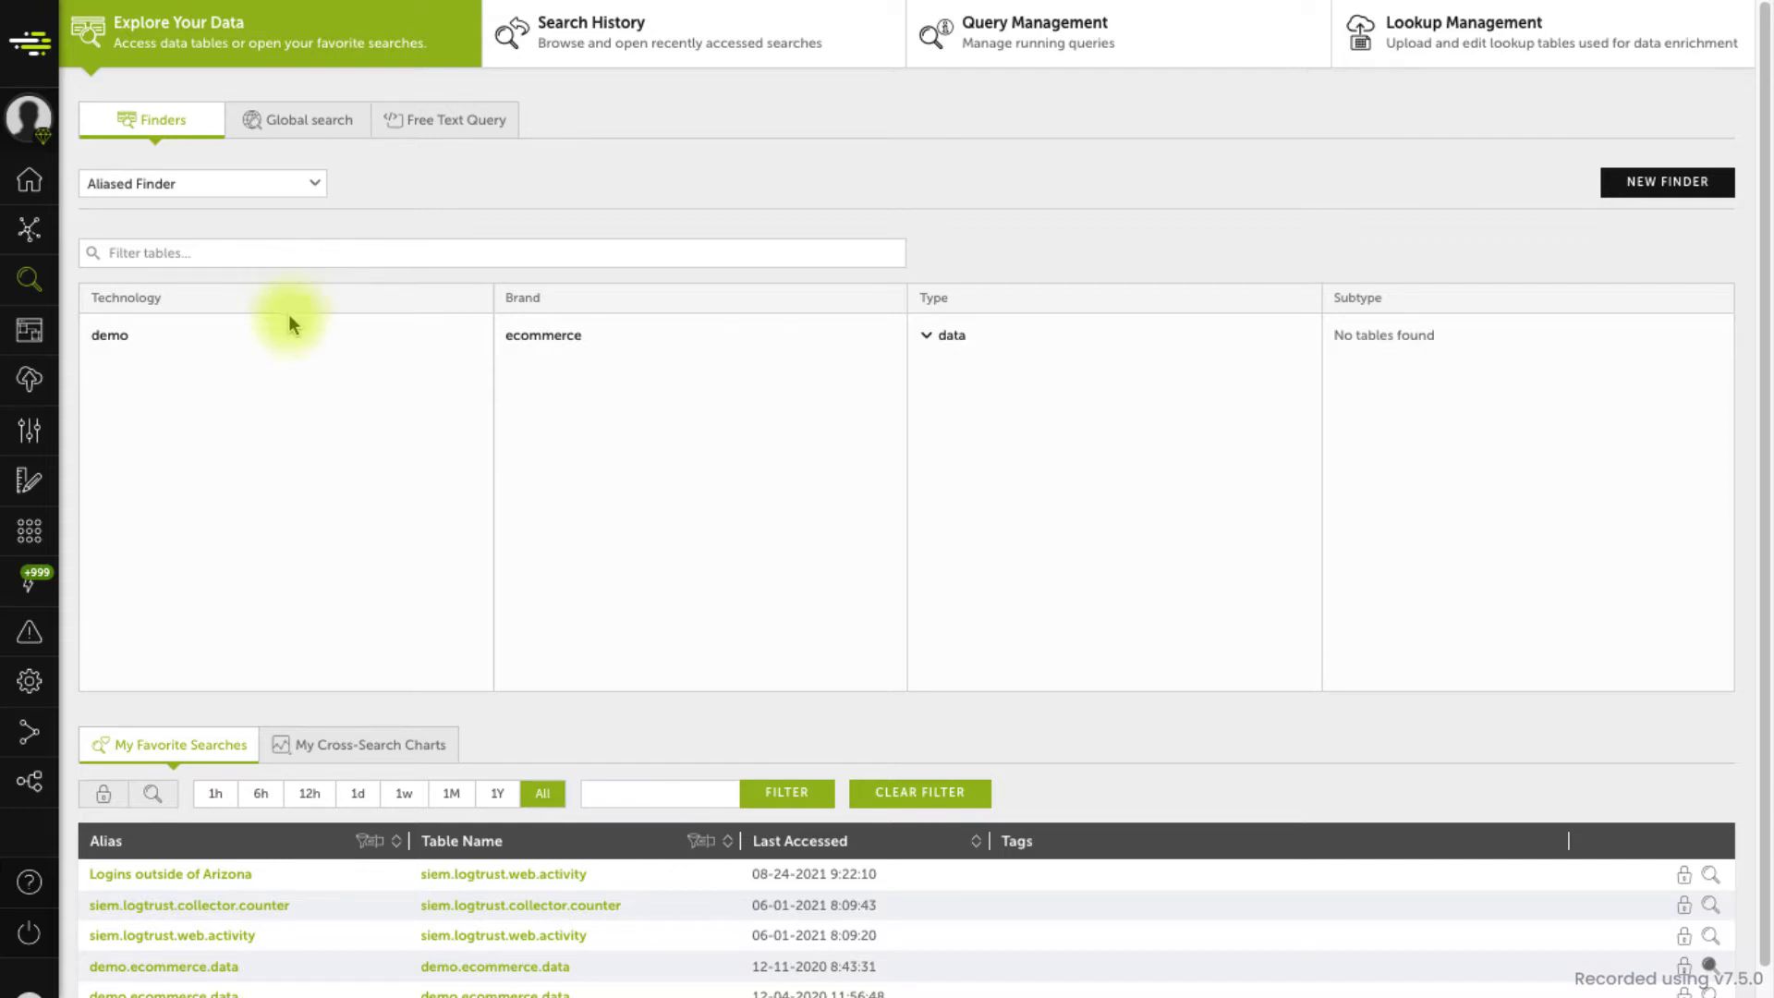
click(310, 332)
click(596, 347)
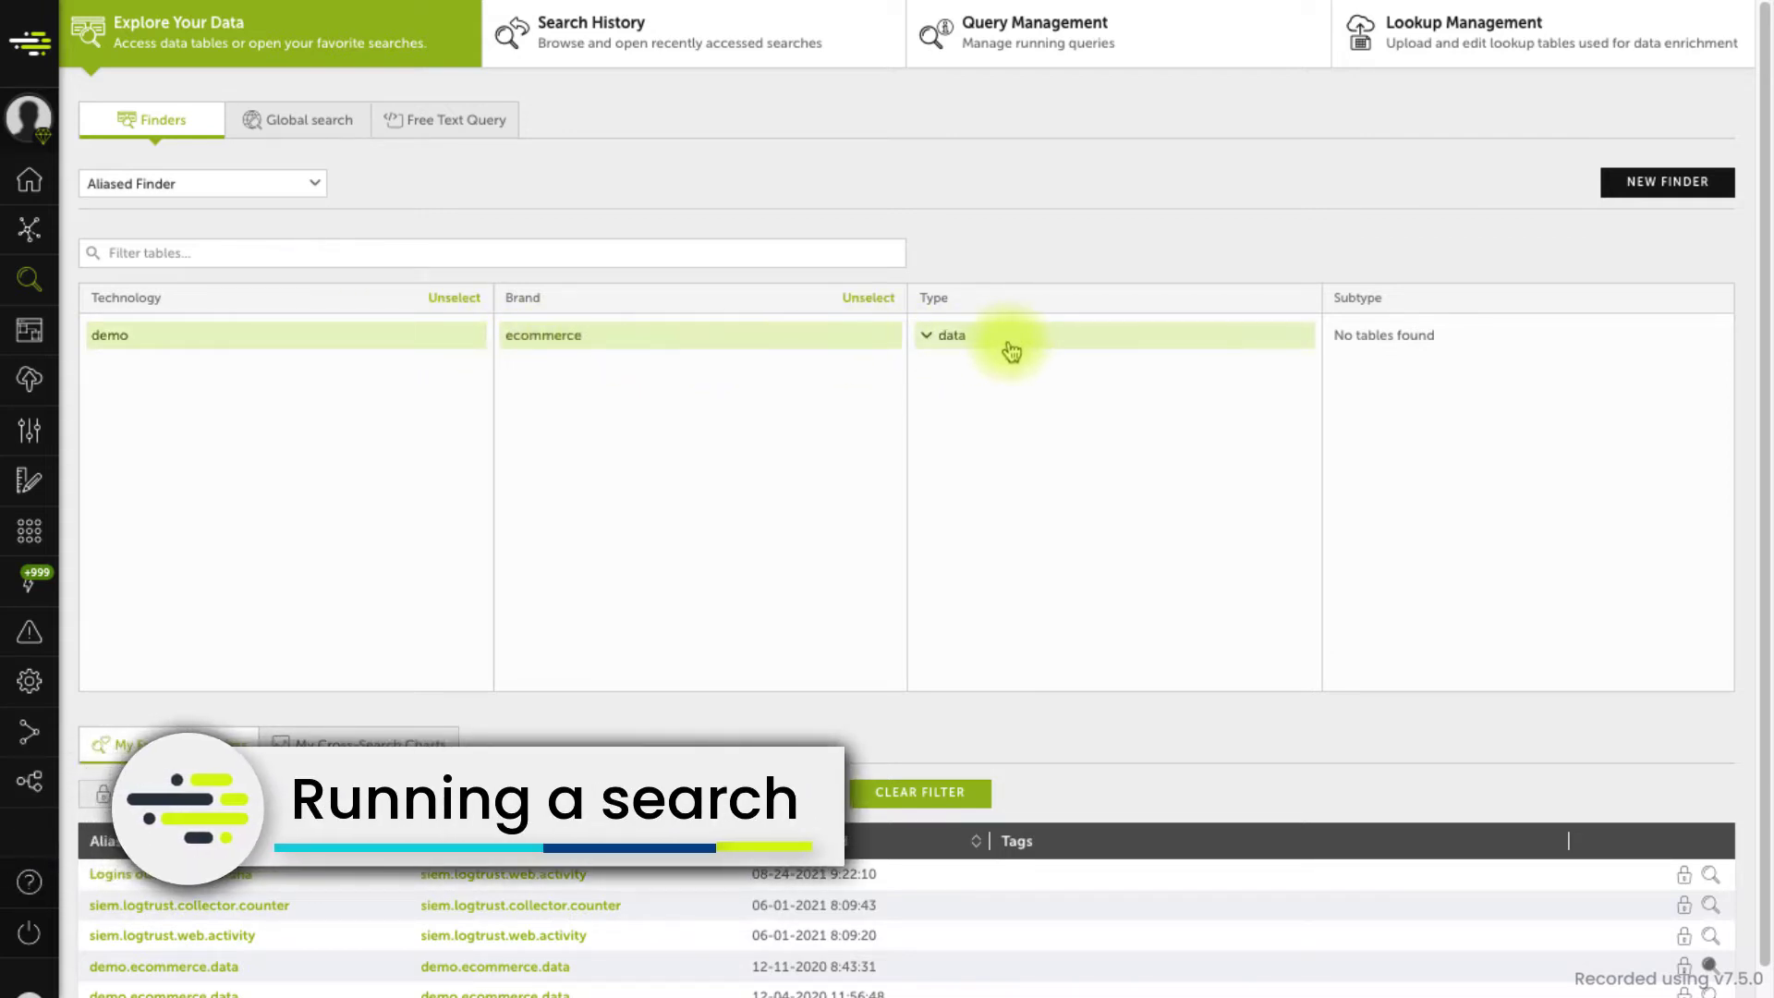
click(998, 386)
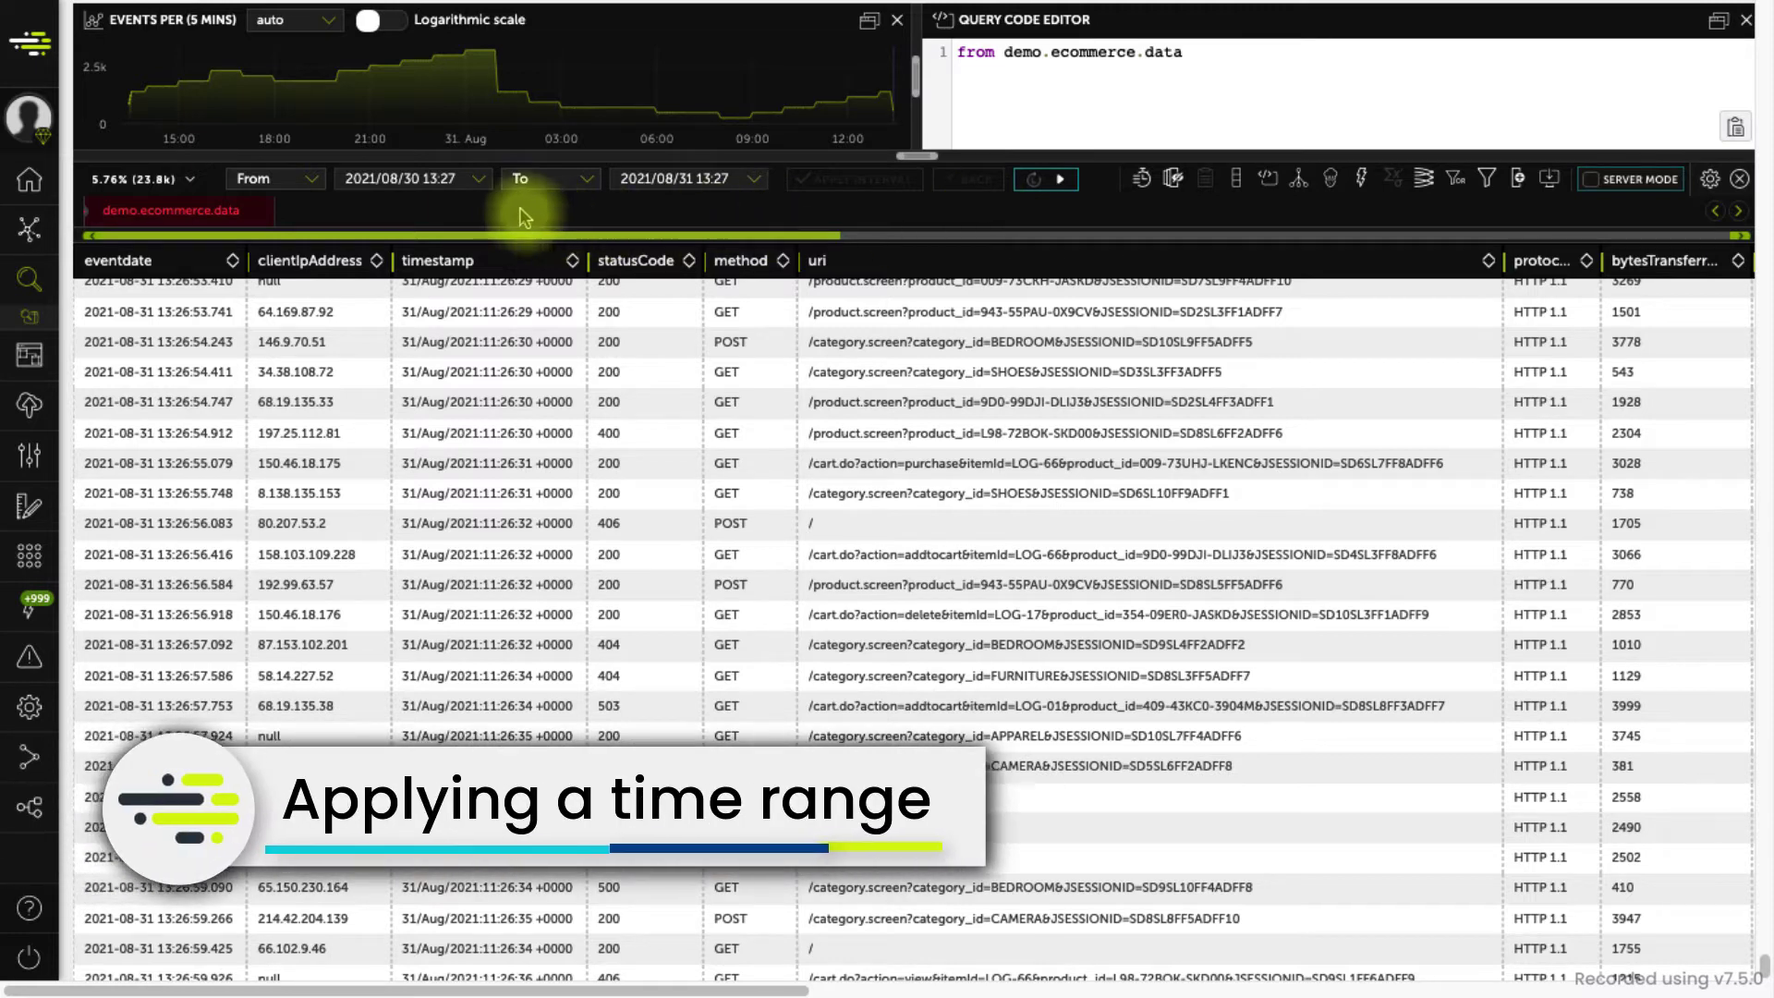
- Set the start of the search's time range to 2021/08/29 00:00 and apply the interval
click(453, 189)
click(365, 417)
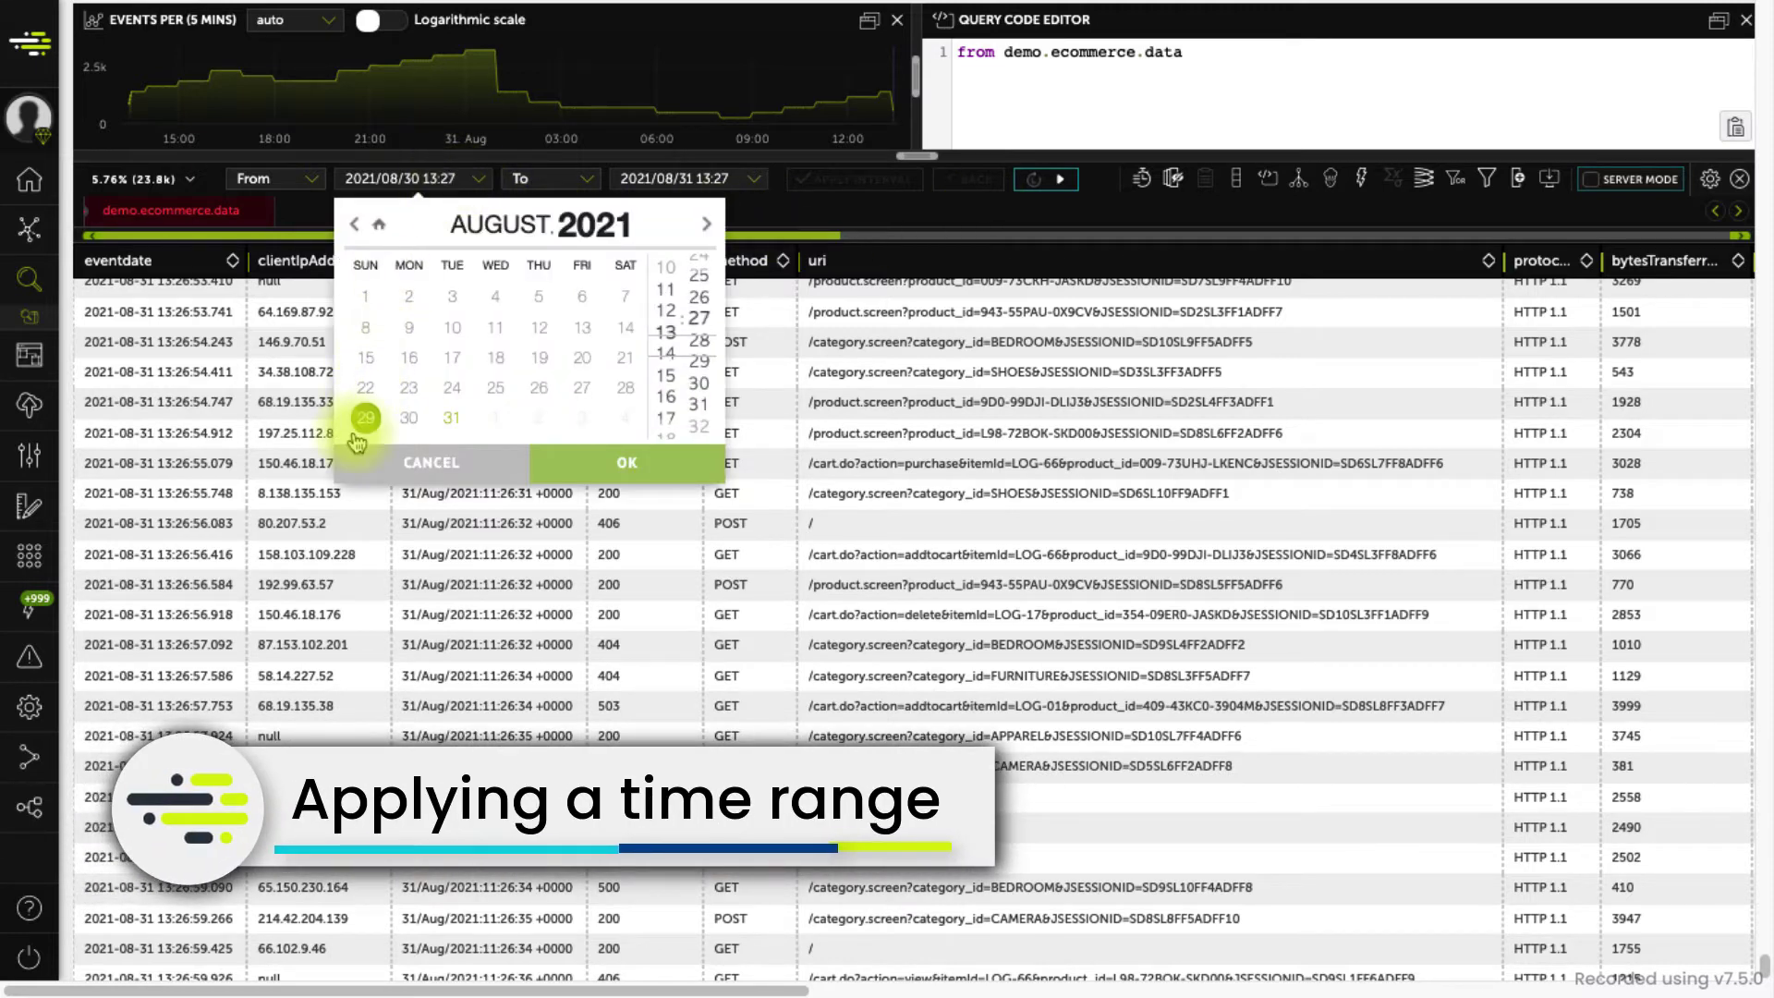
click(627, 462)
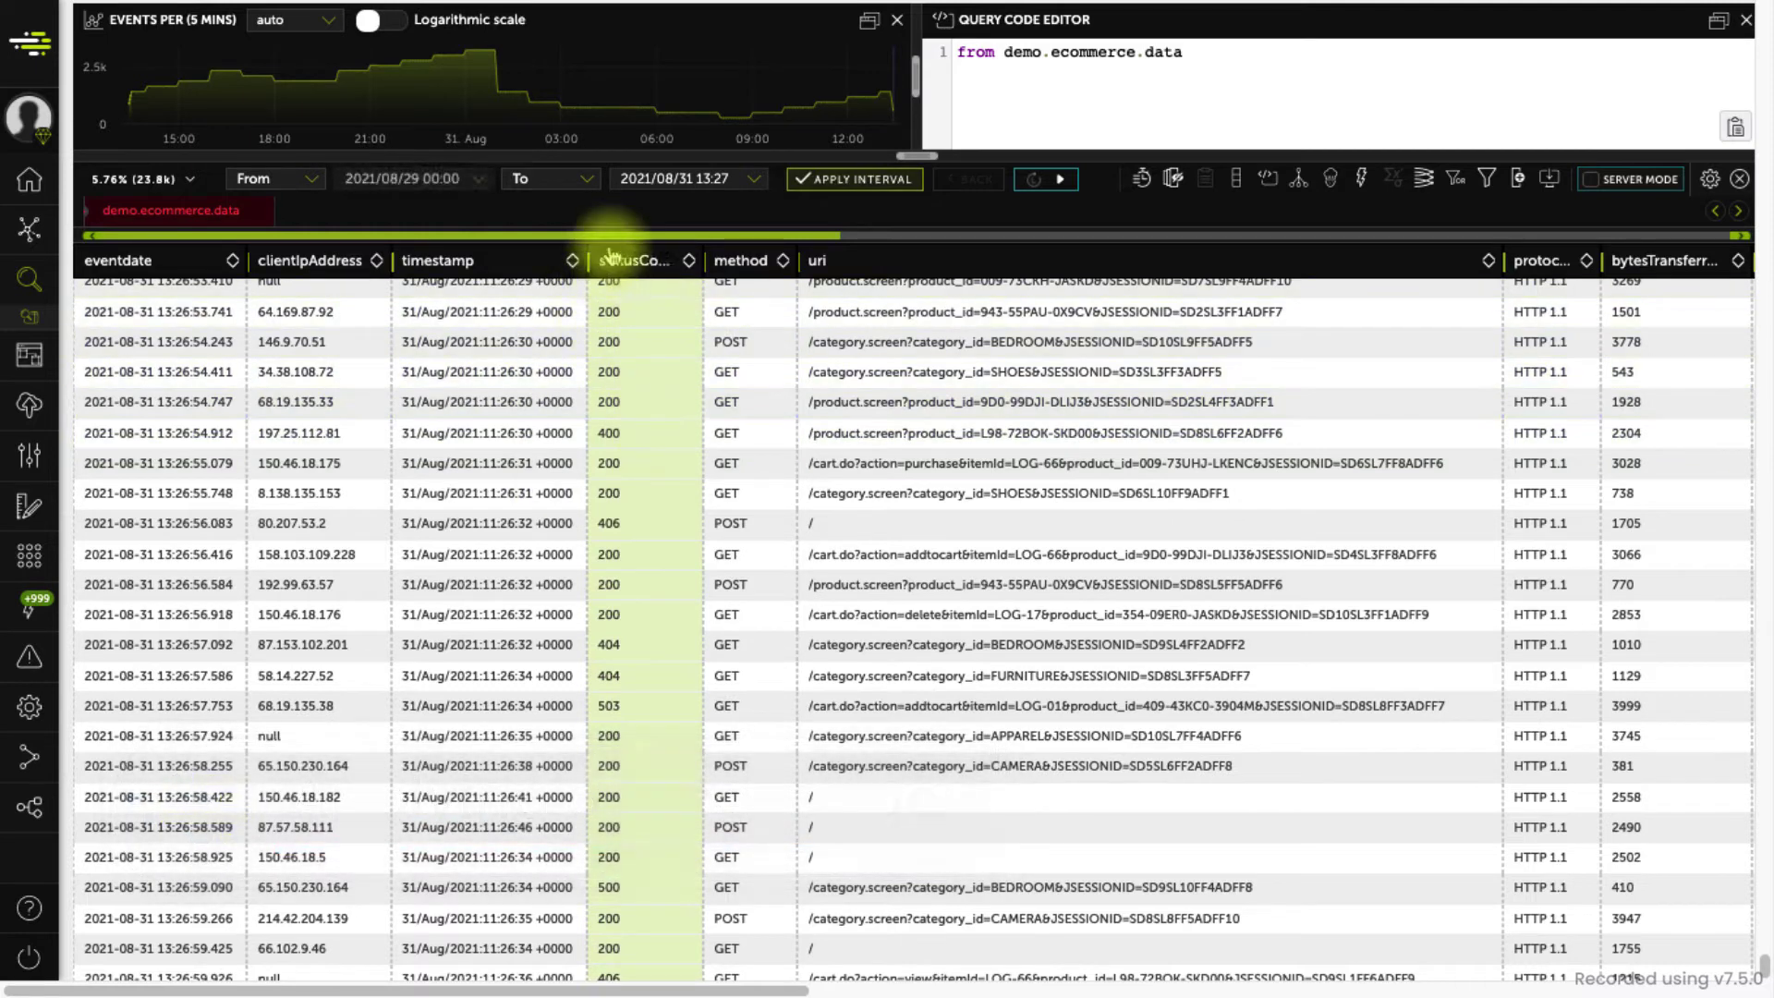
click(655, 178)
click(843, 453)
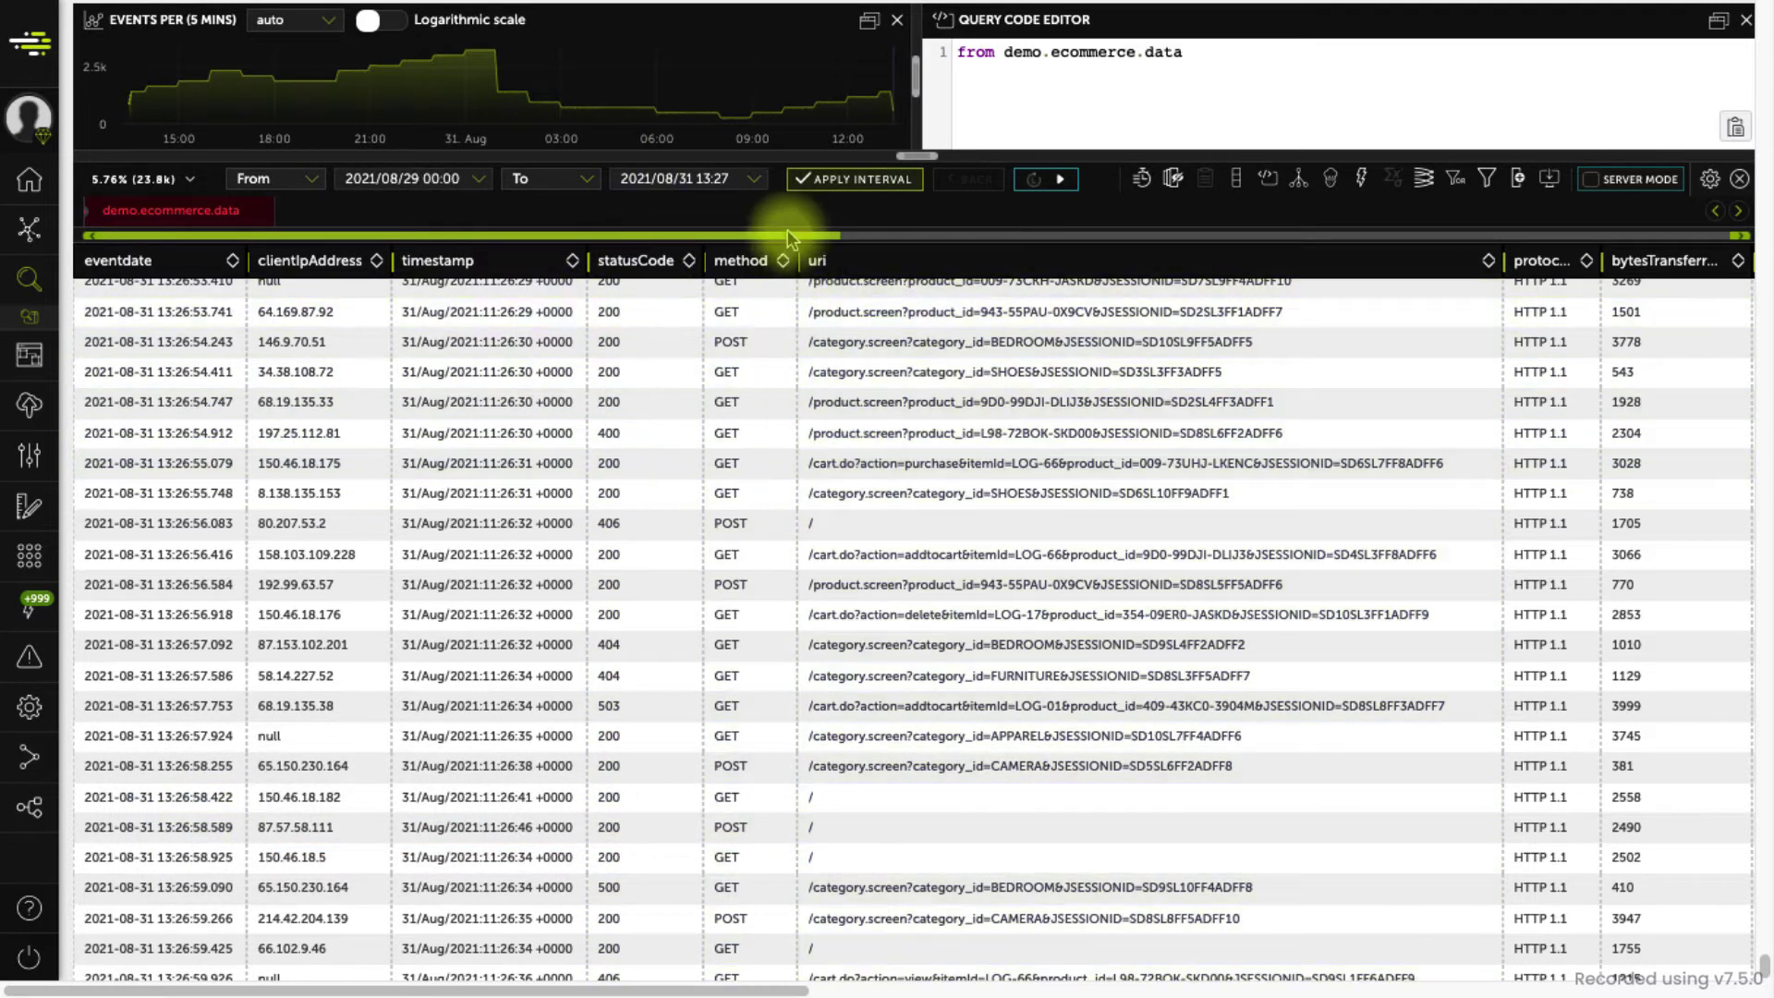
click(827, 181)
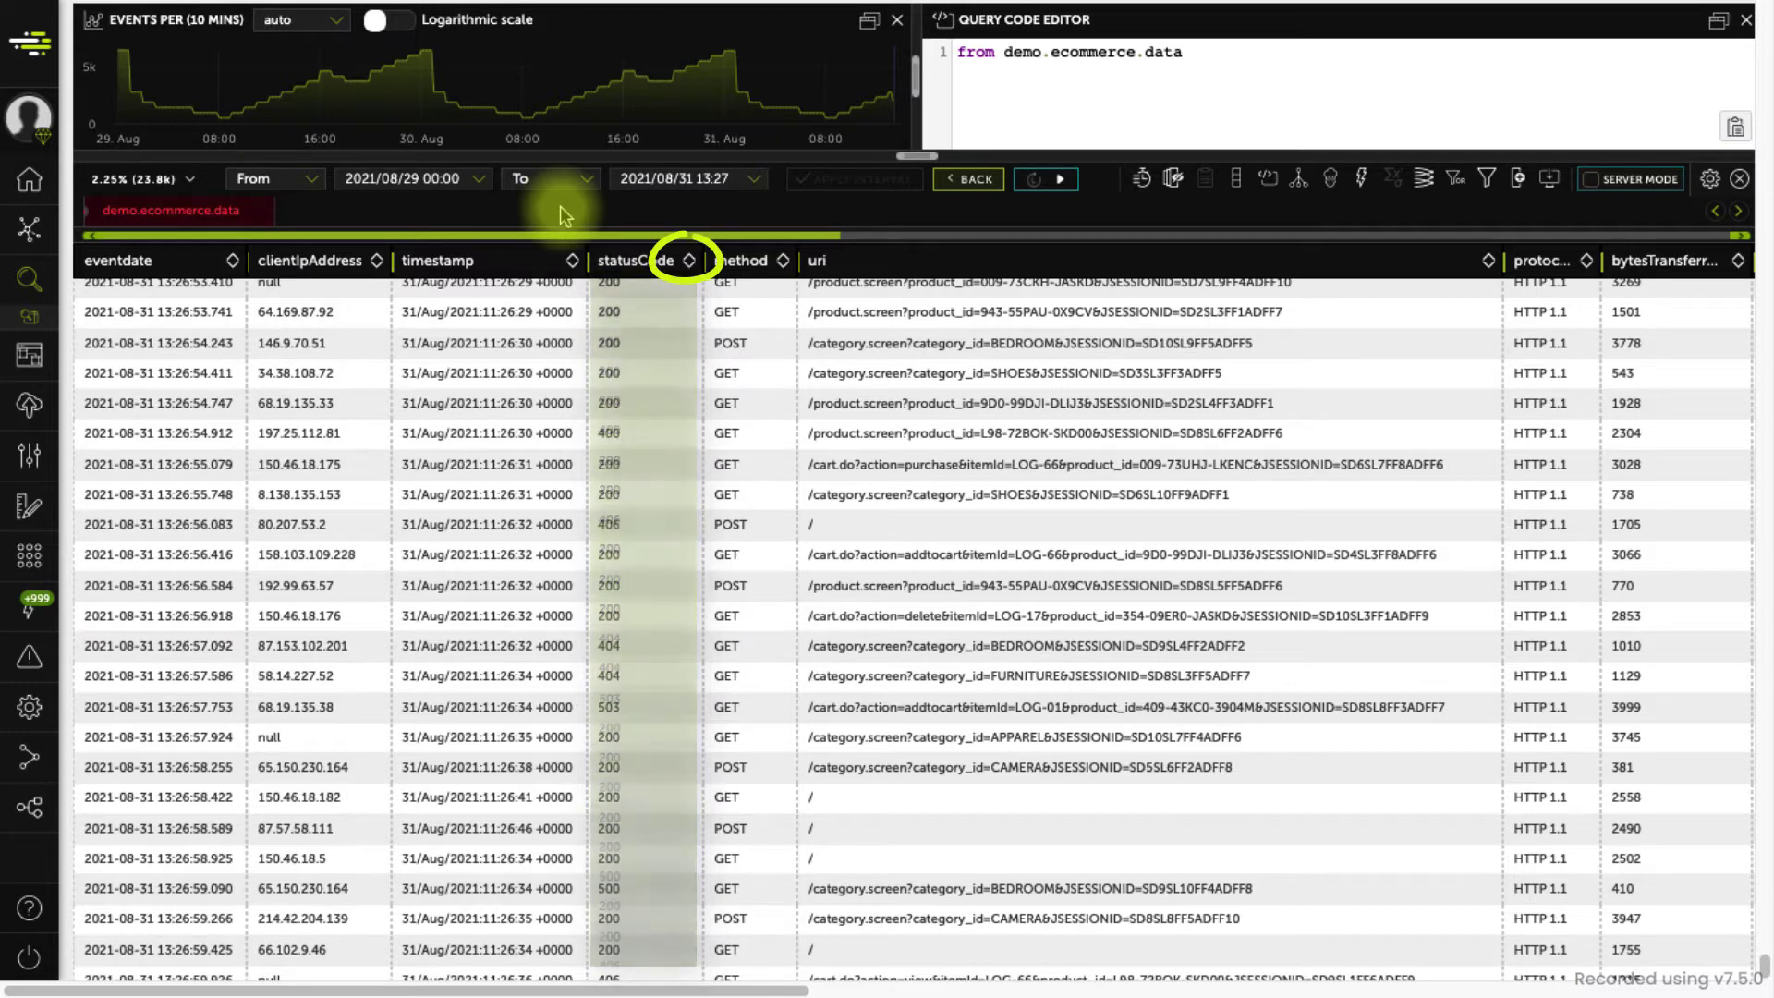
- Sort the events by statusCode and filter them to those with statusCode equal to 404
click(688, 261)
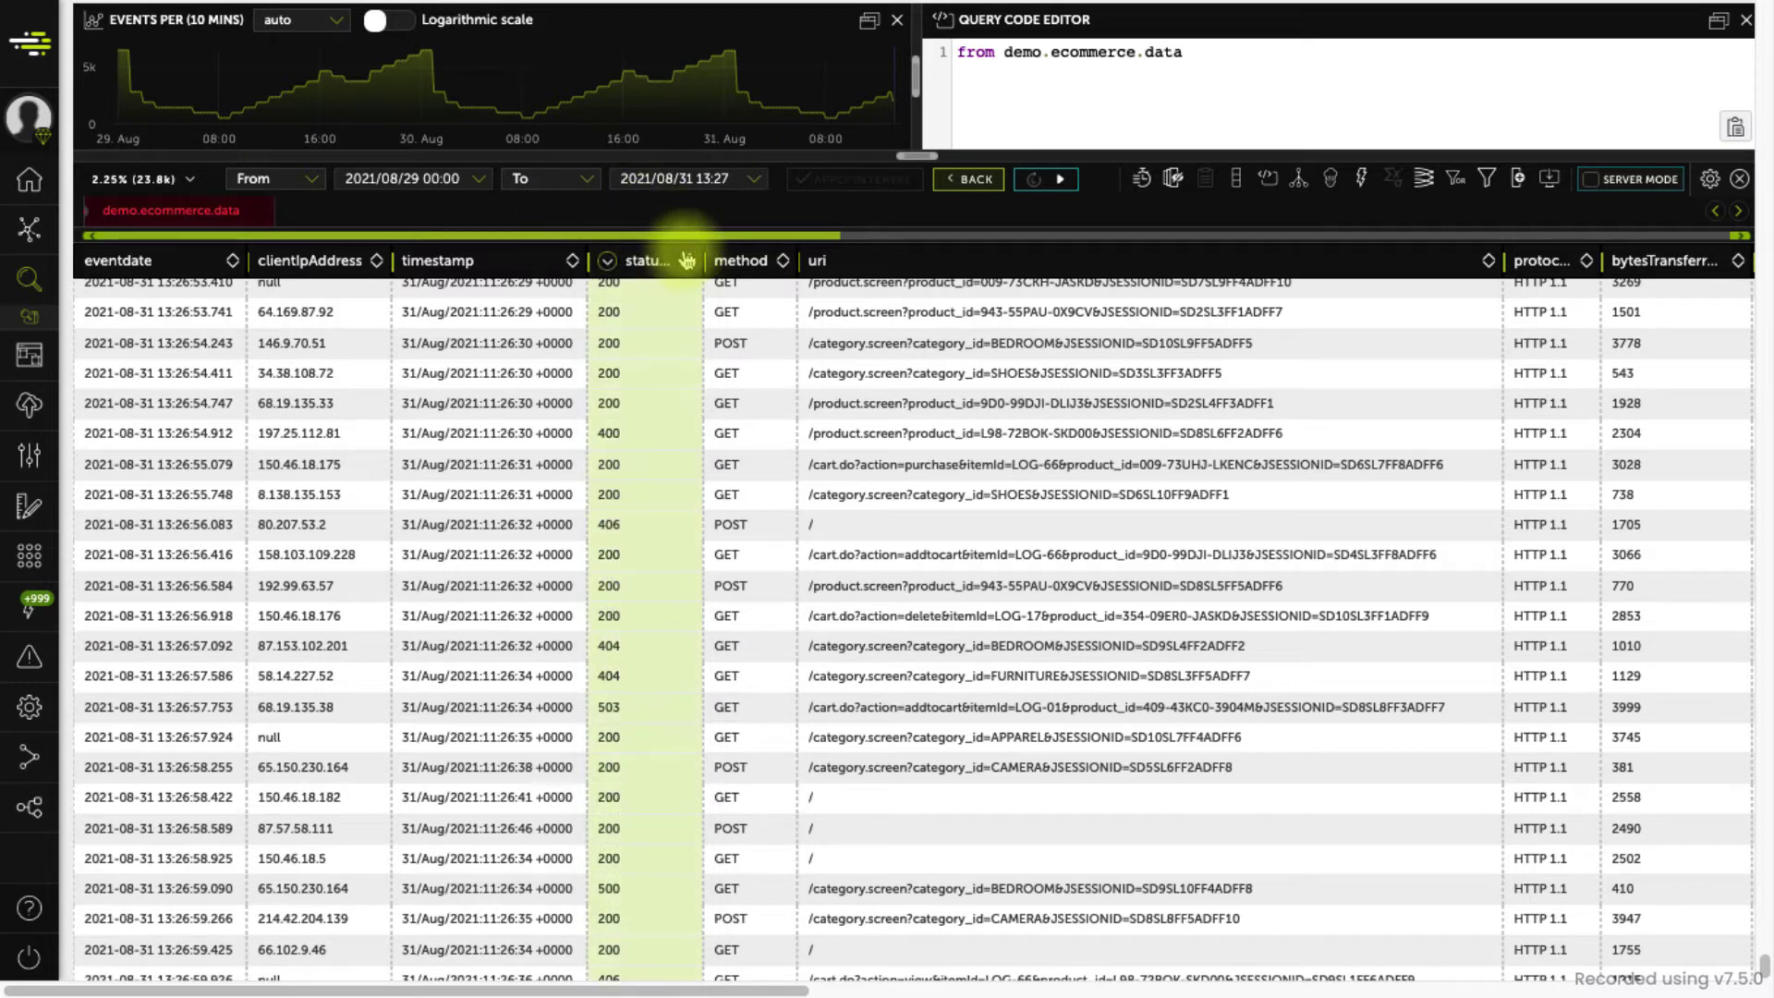
click(689, 262)
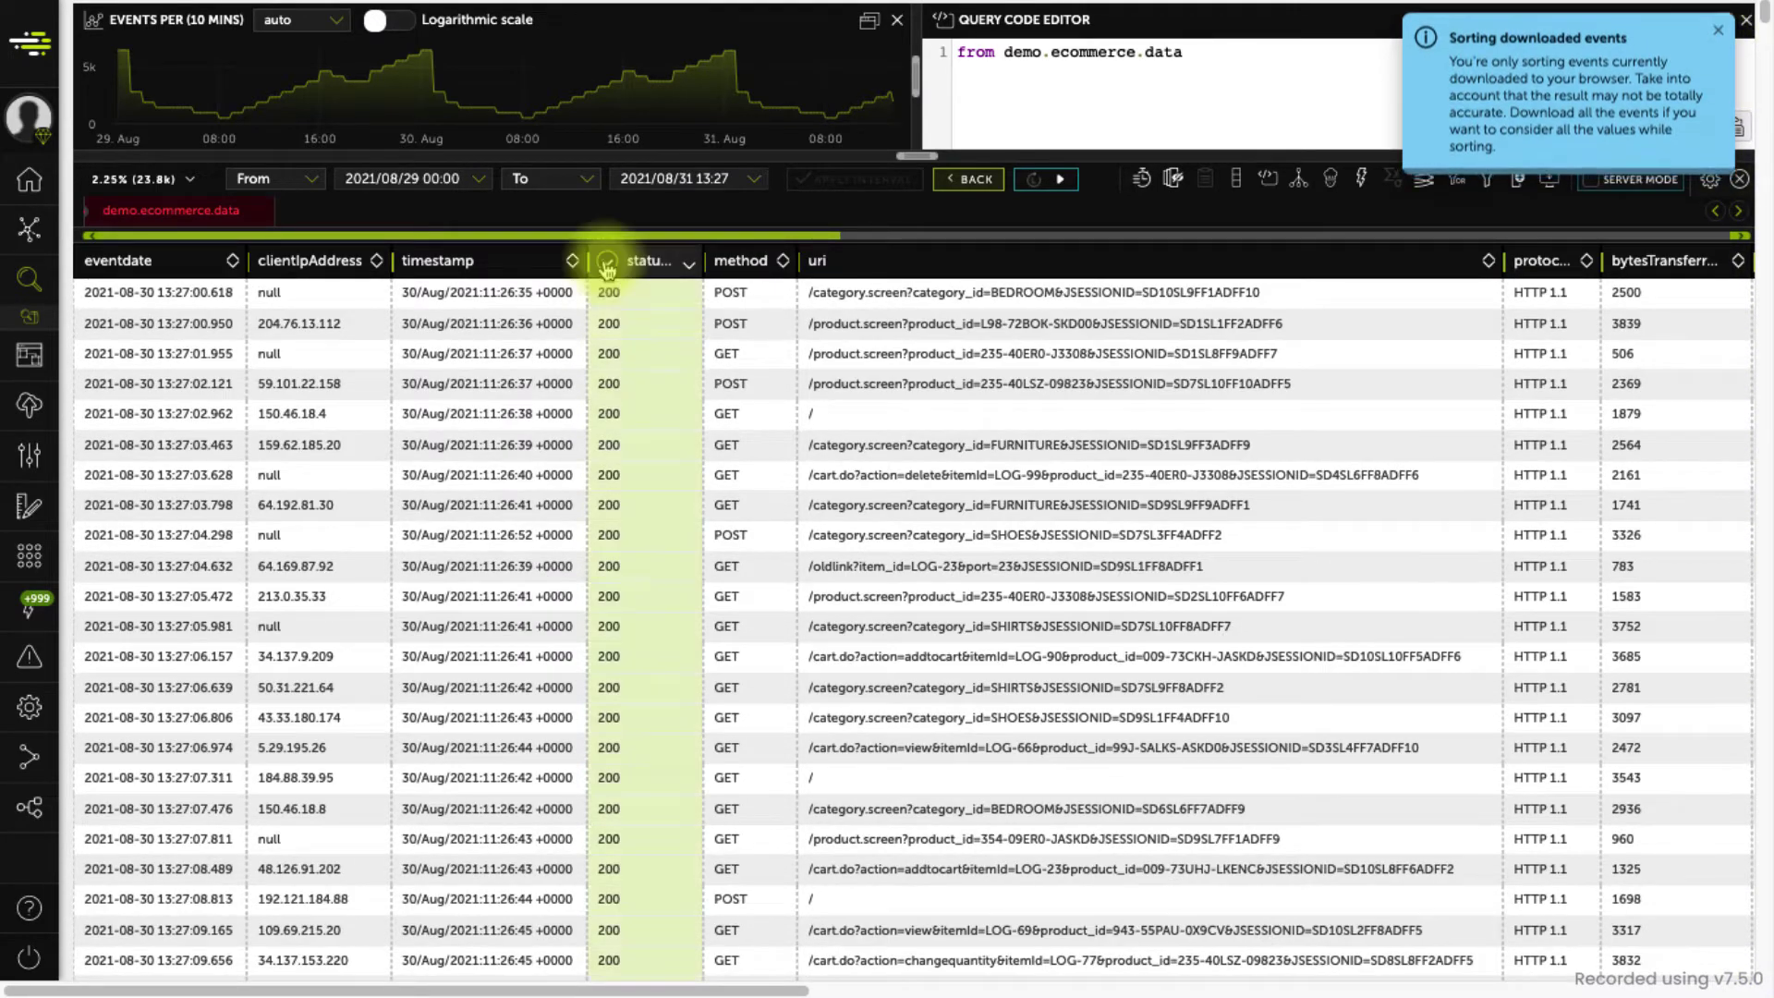
click(633, 262)
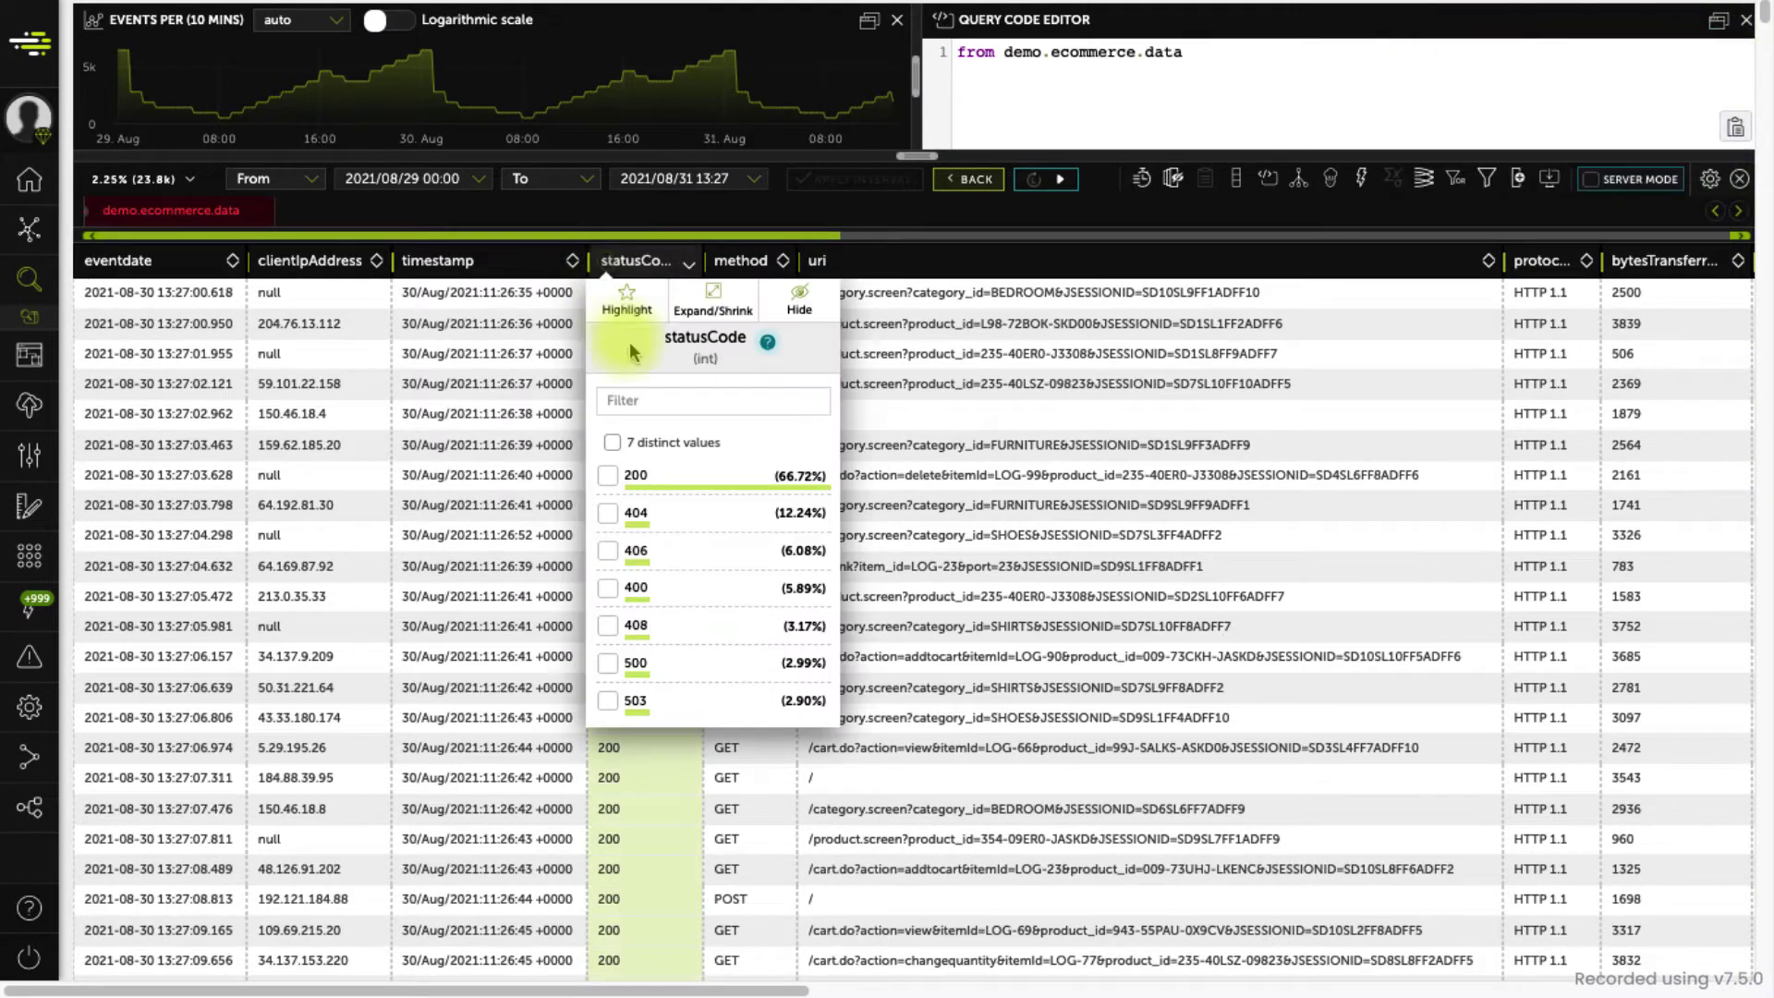
click(650, 398)
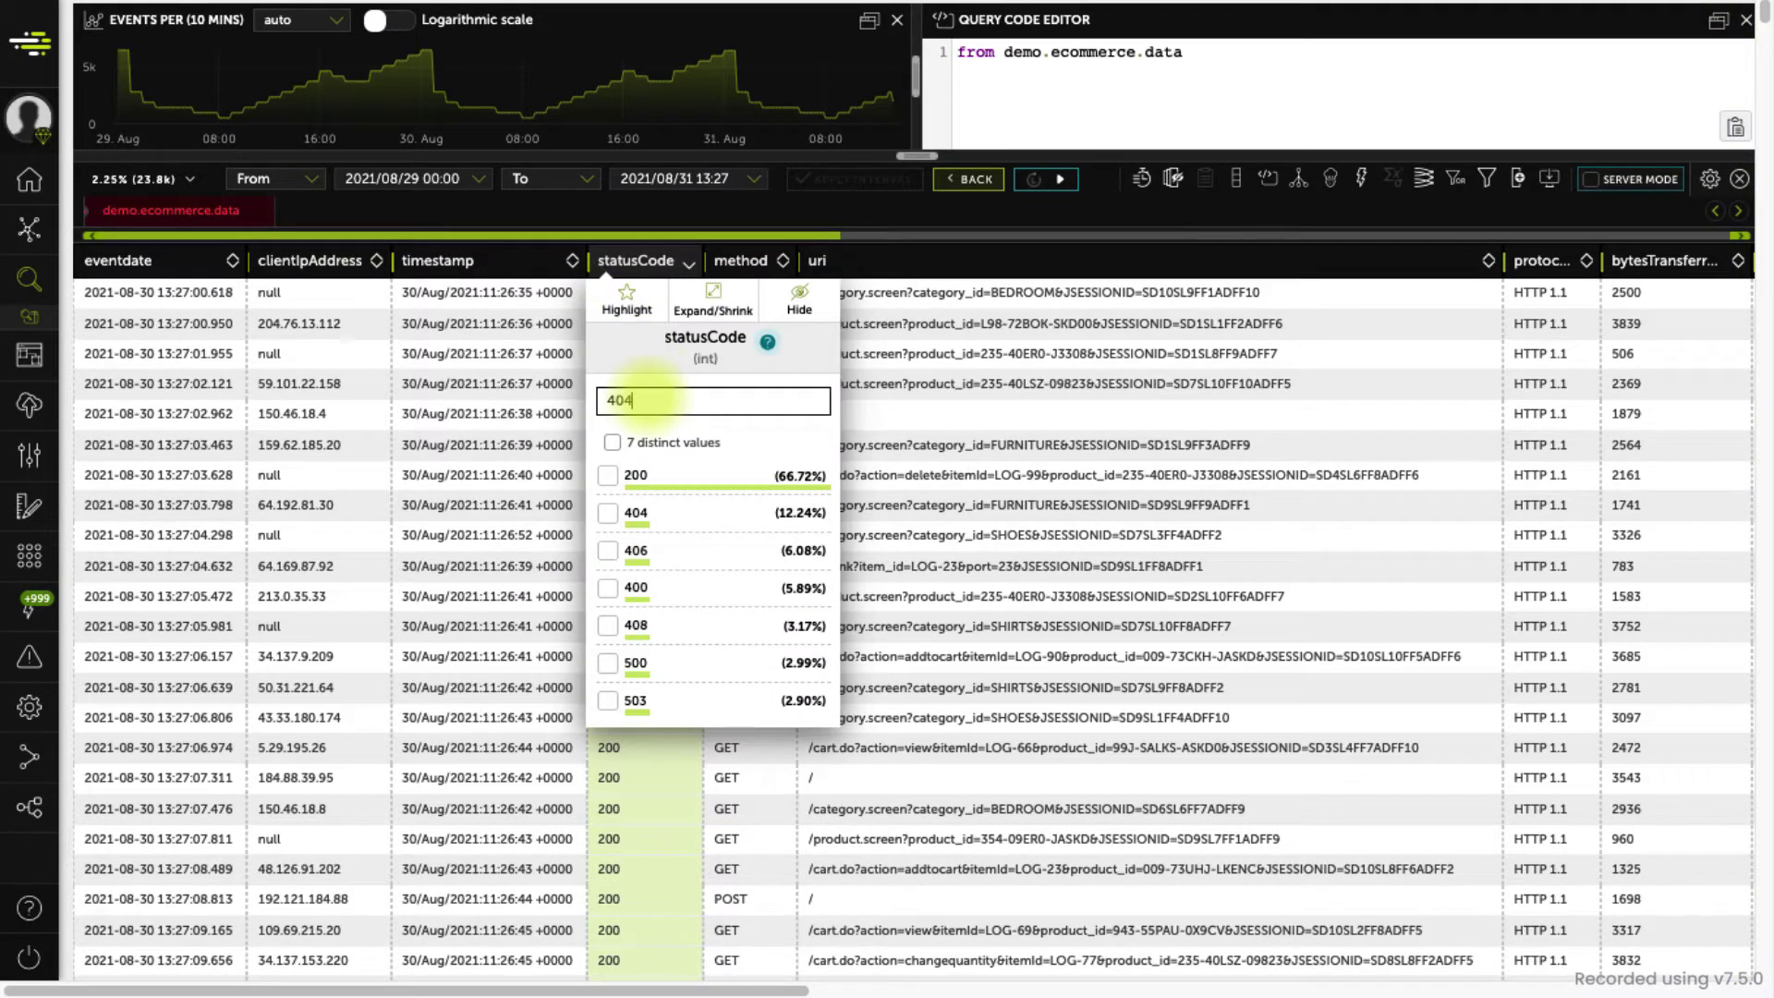
click(780, 471)
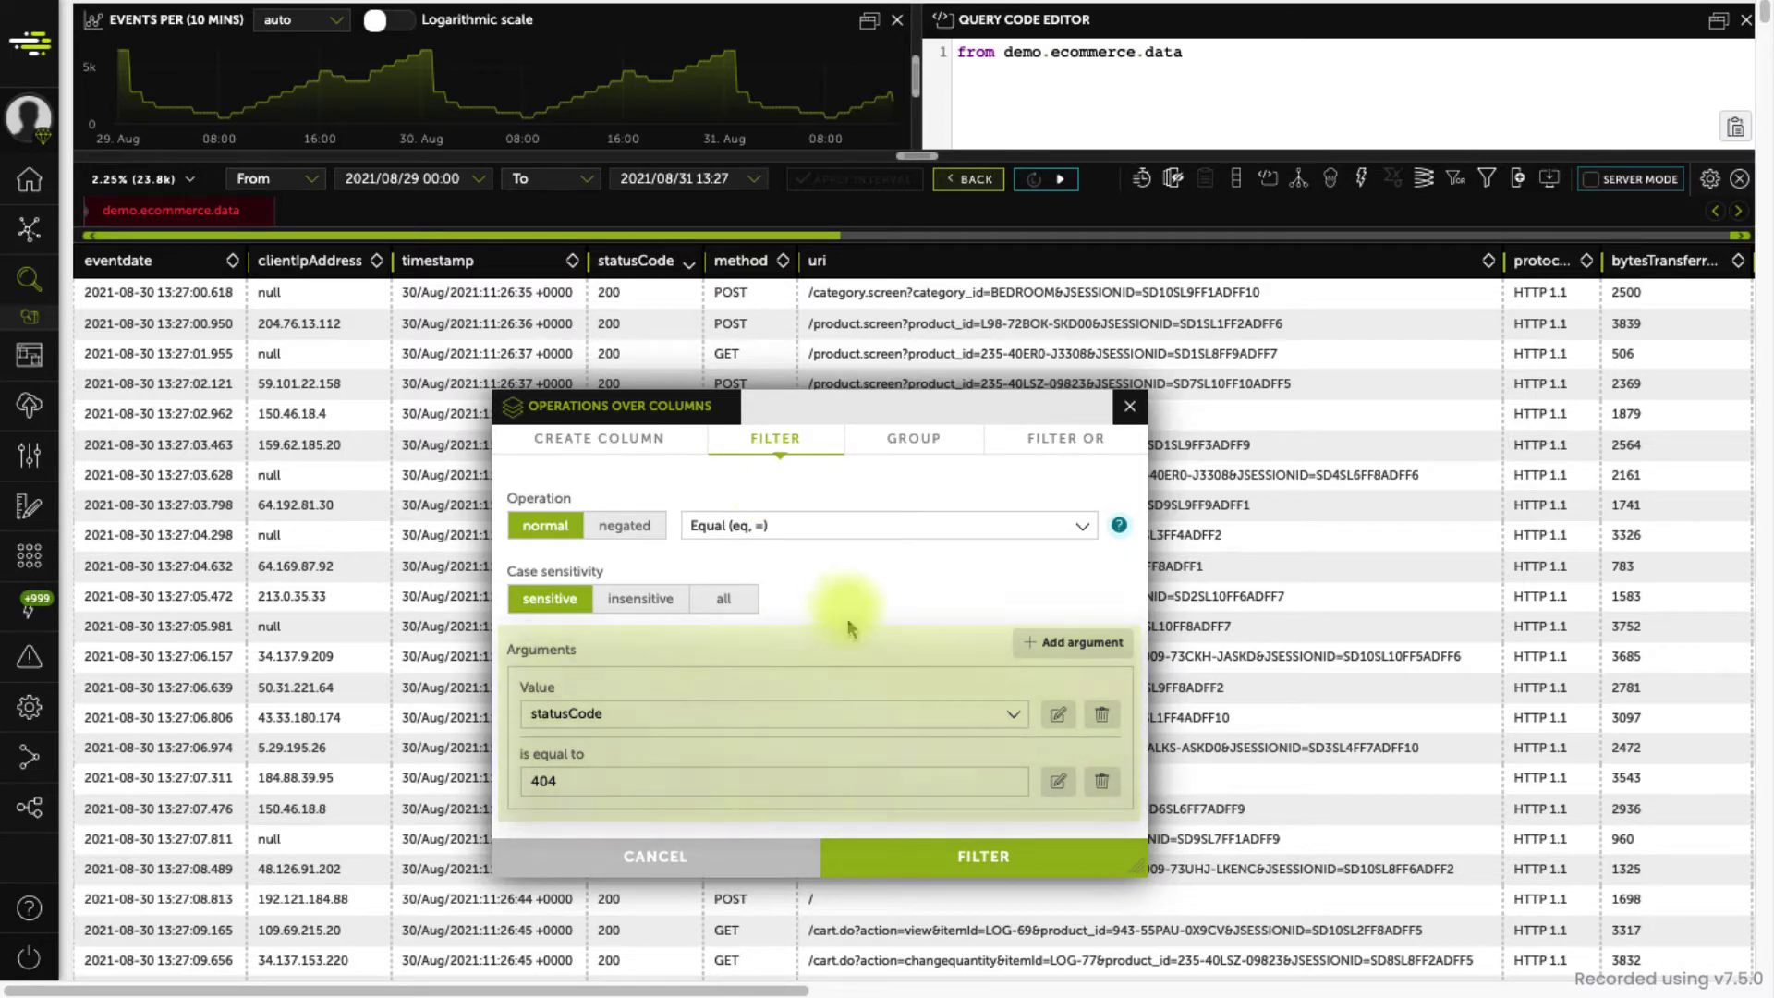
click(910, 843)
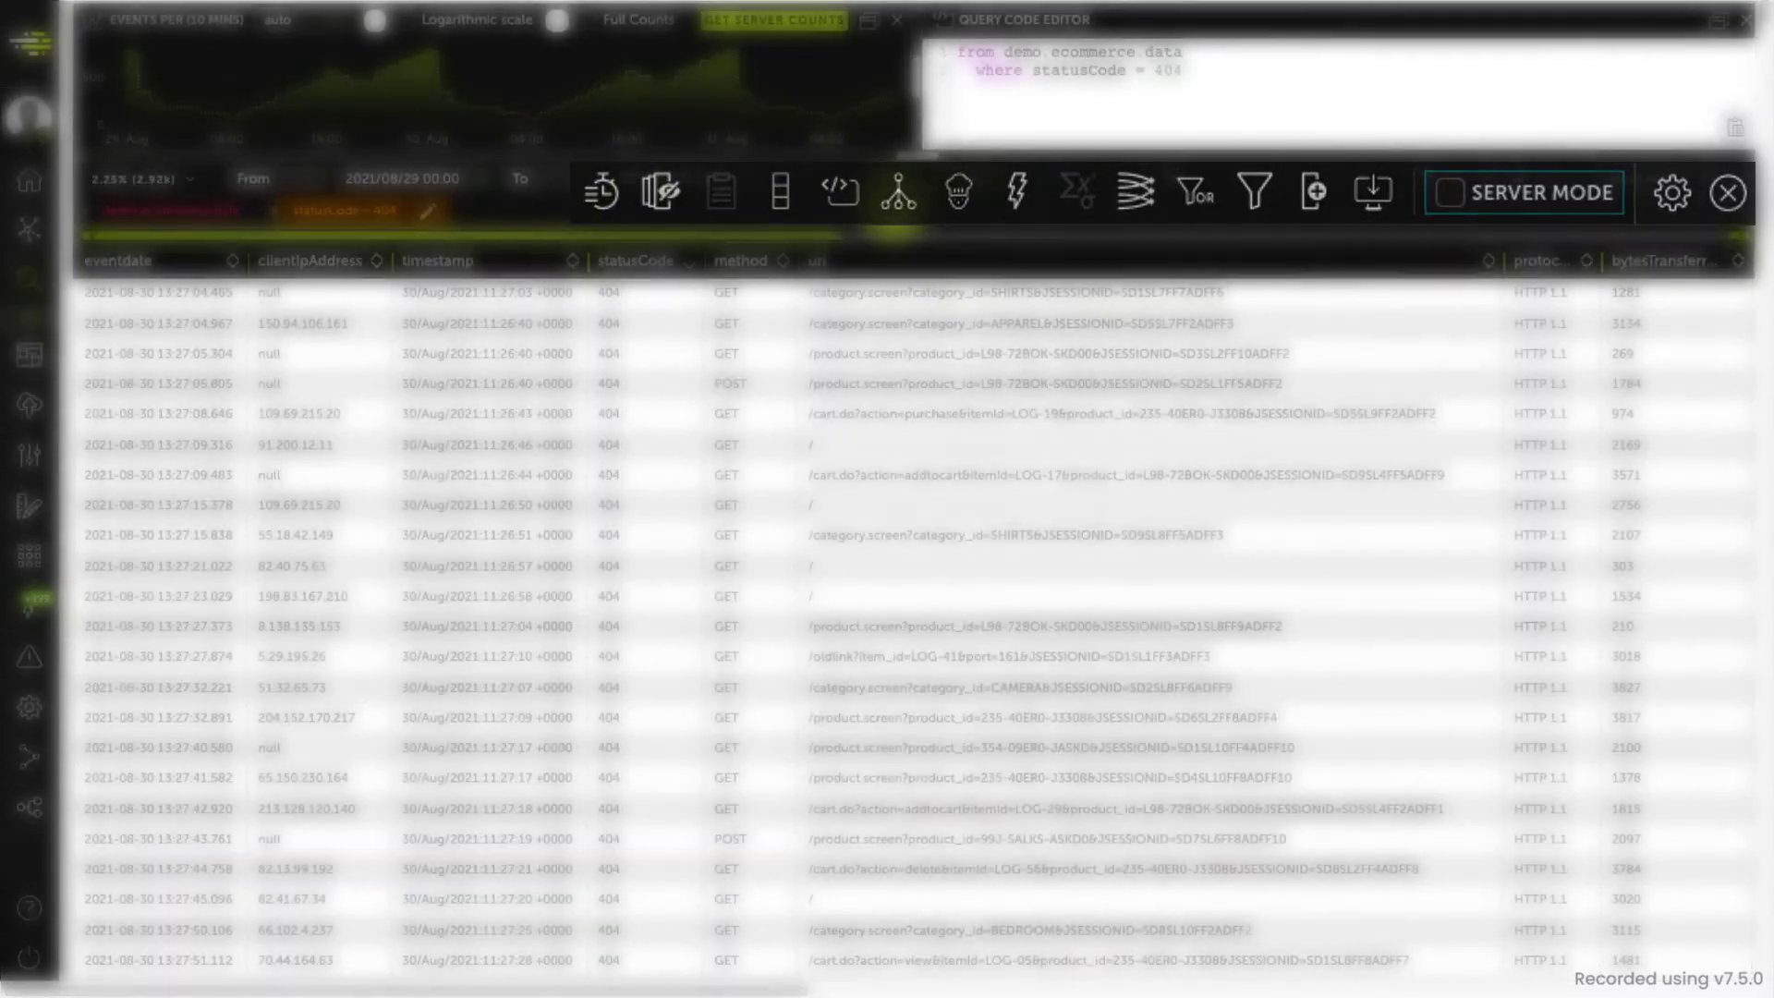
- Group the filtered events every 5 minutes by statusCode and add a Count aggregation column named count
click(1416, 183)
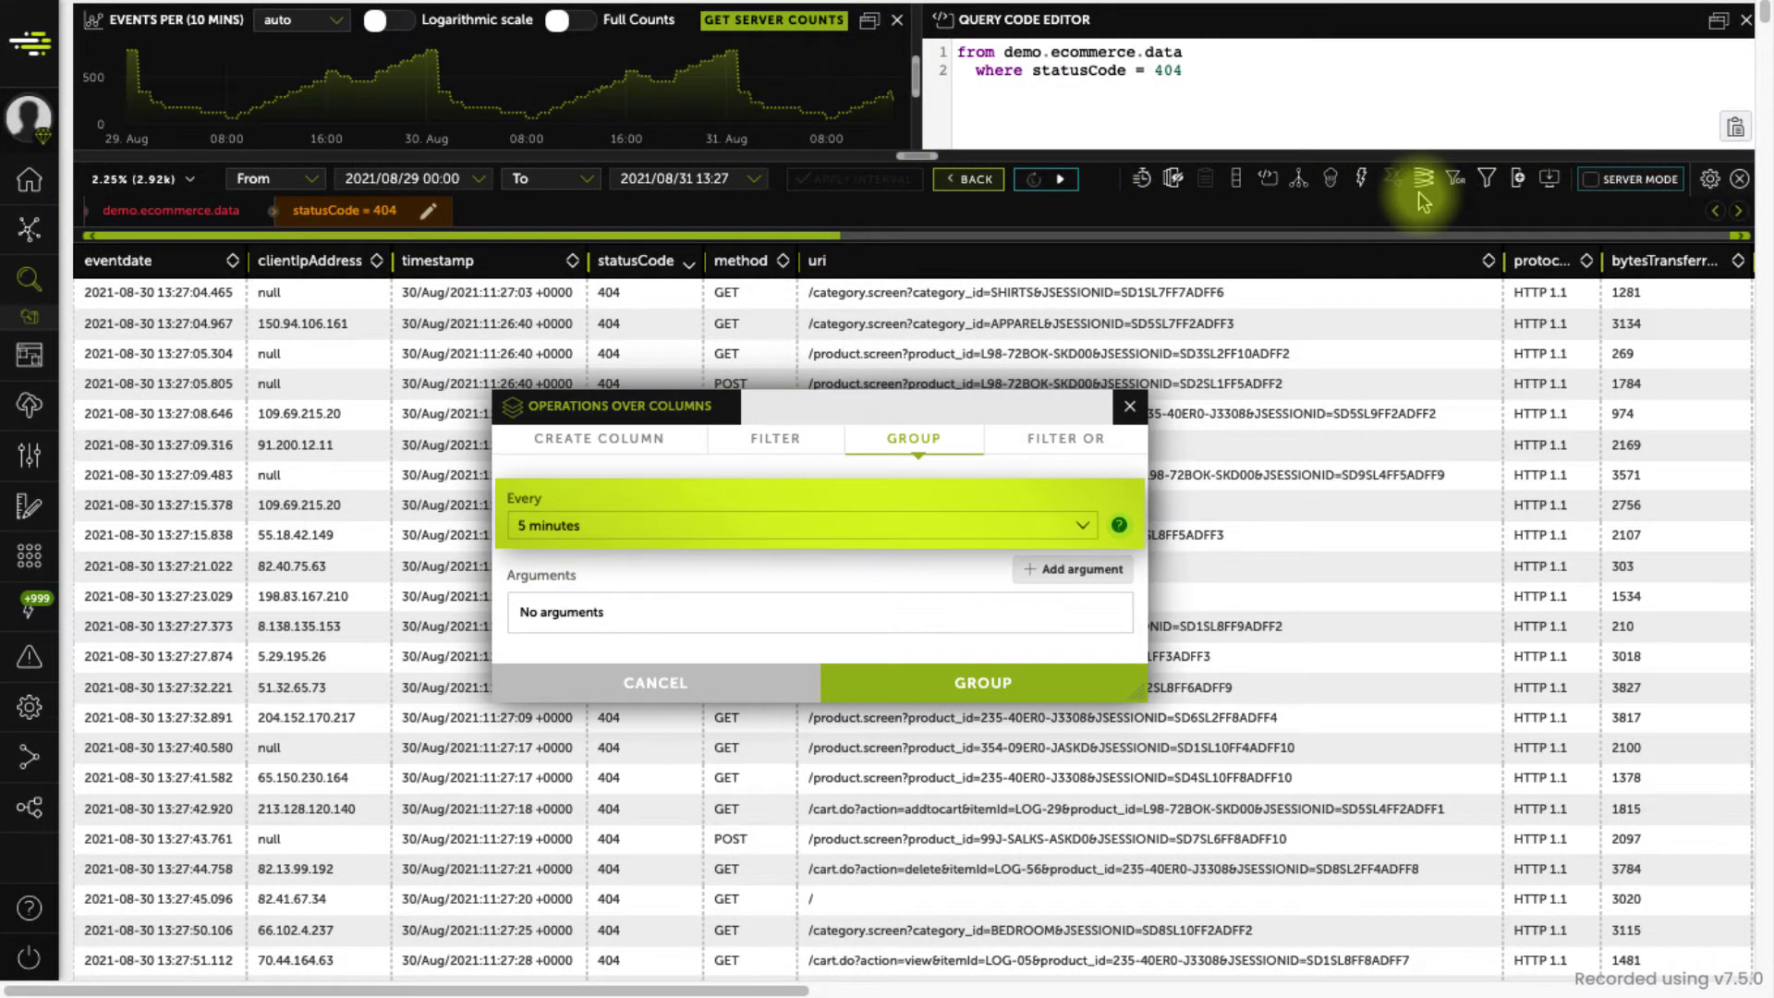
click(1025, 570)
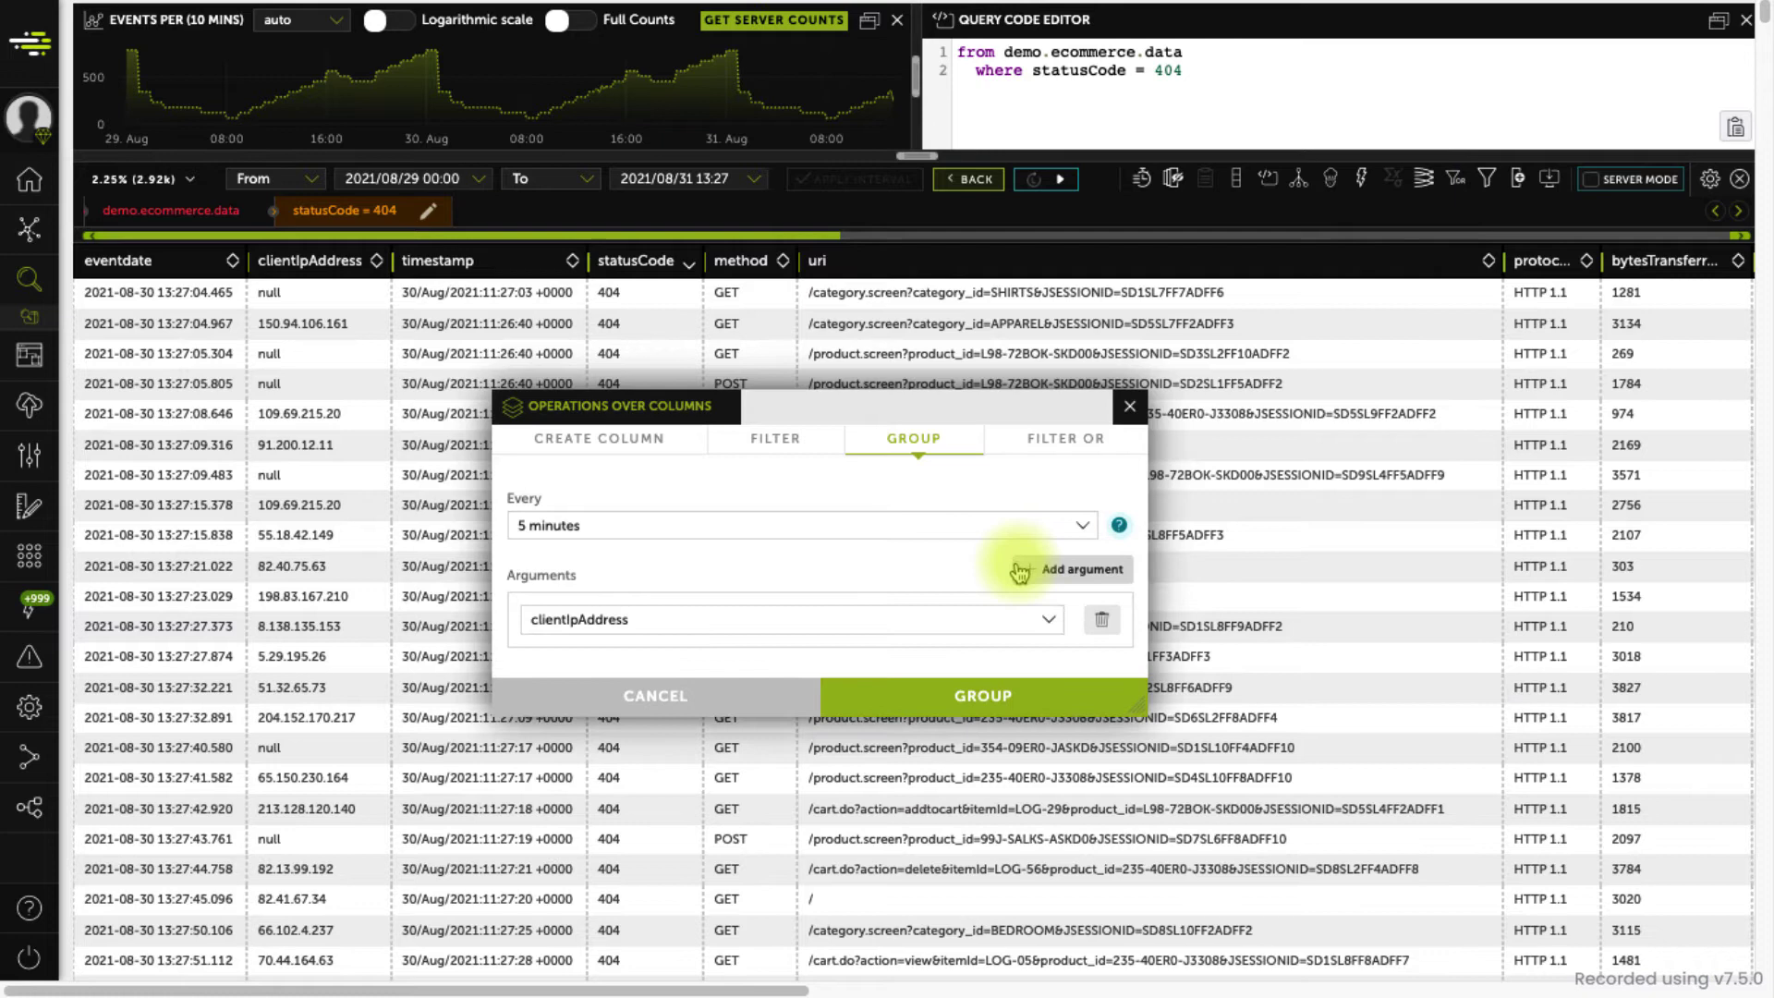
click(993, 629)
click(954, 740)
click(979, 707)
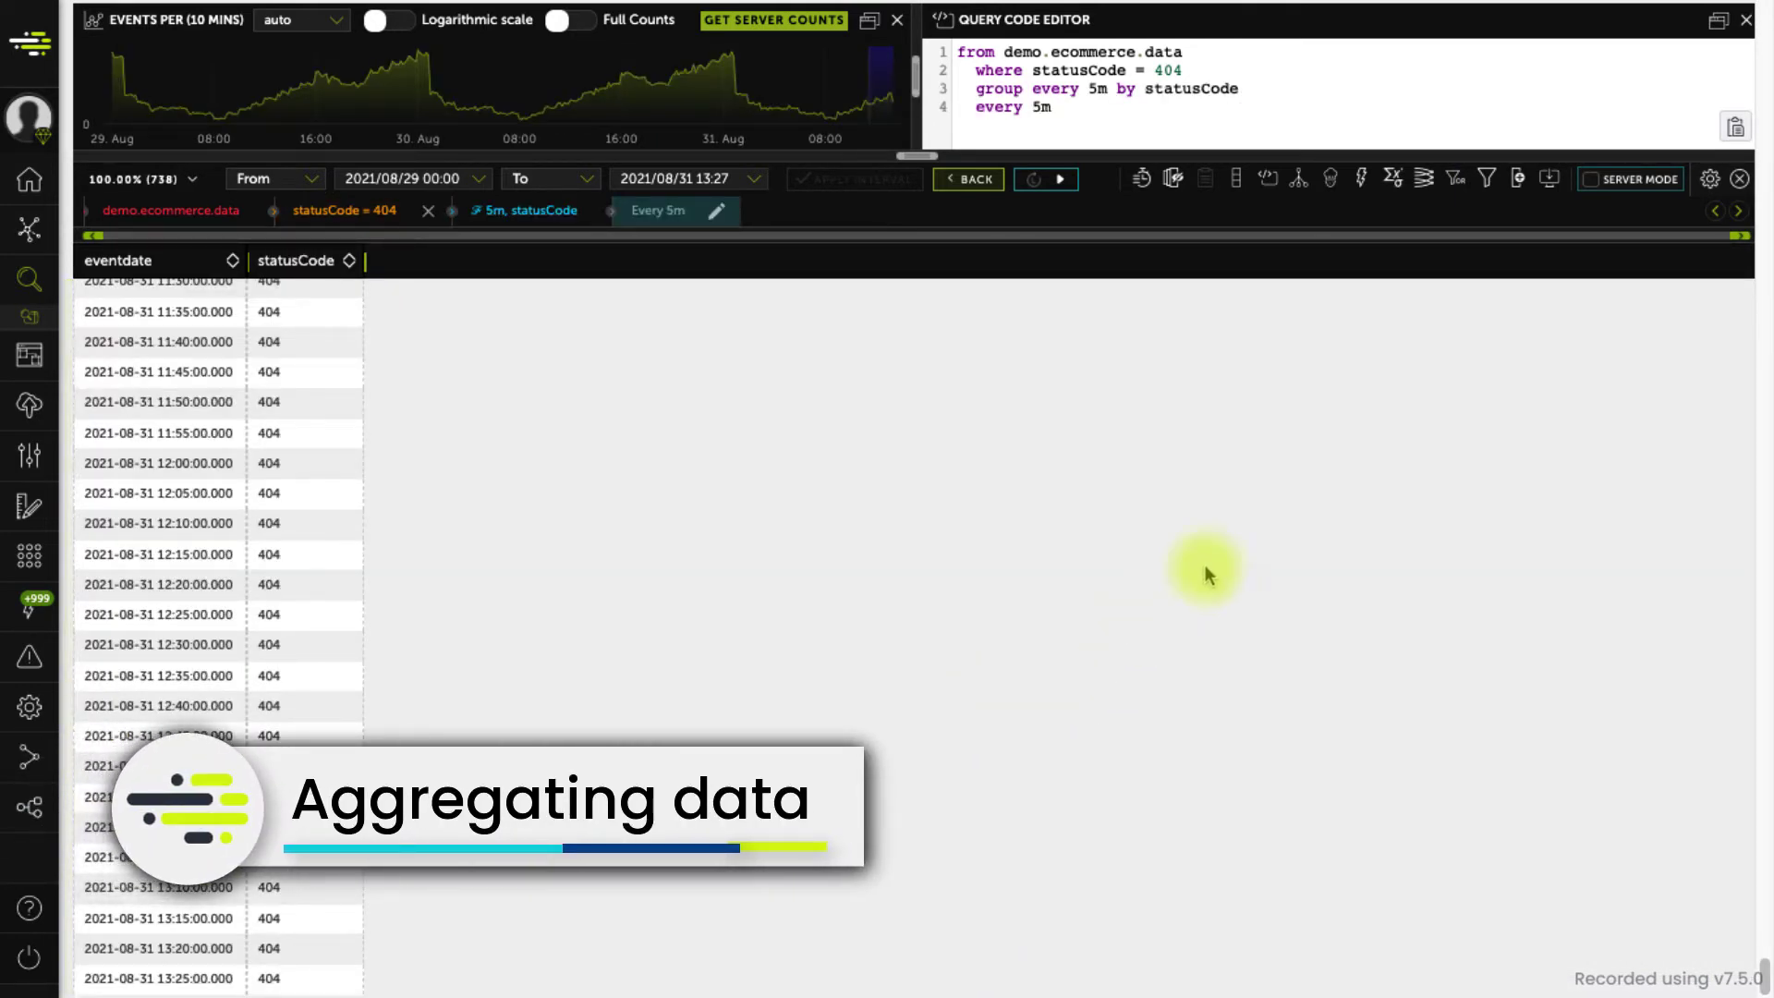
click(1394, 181)
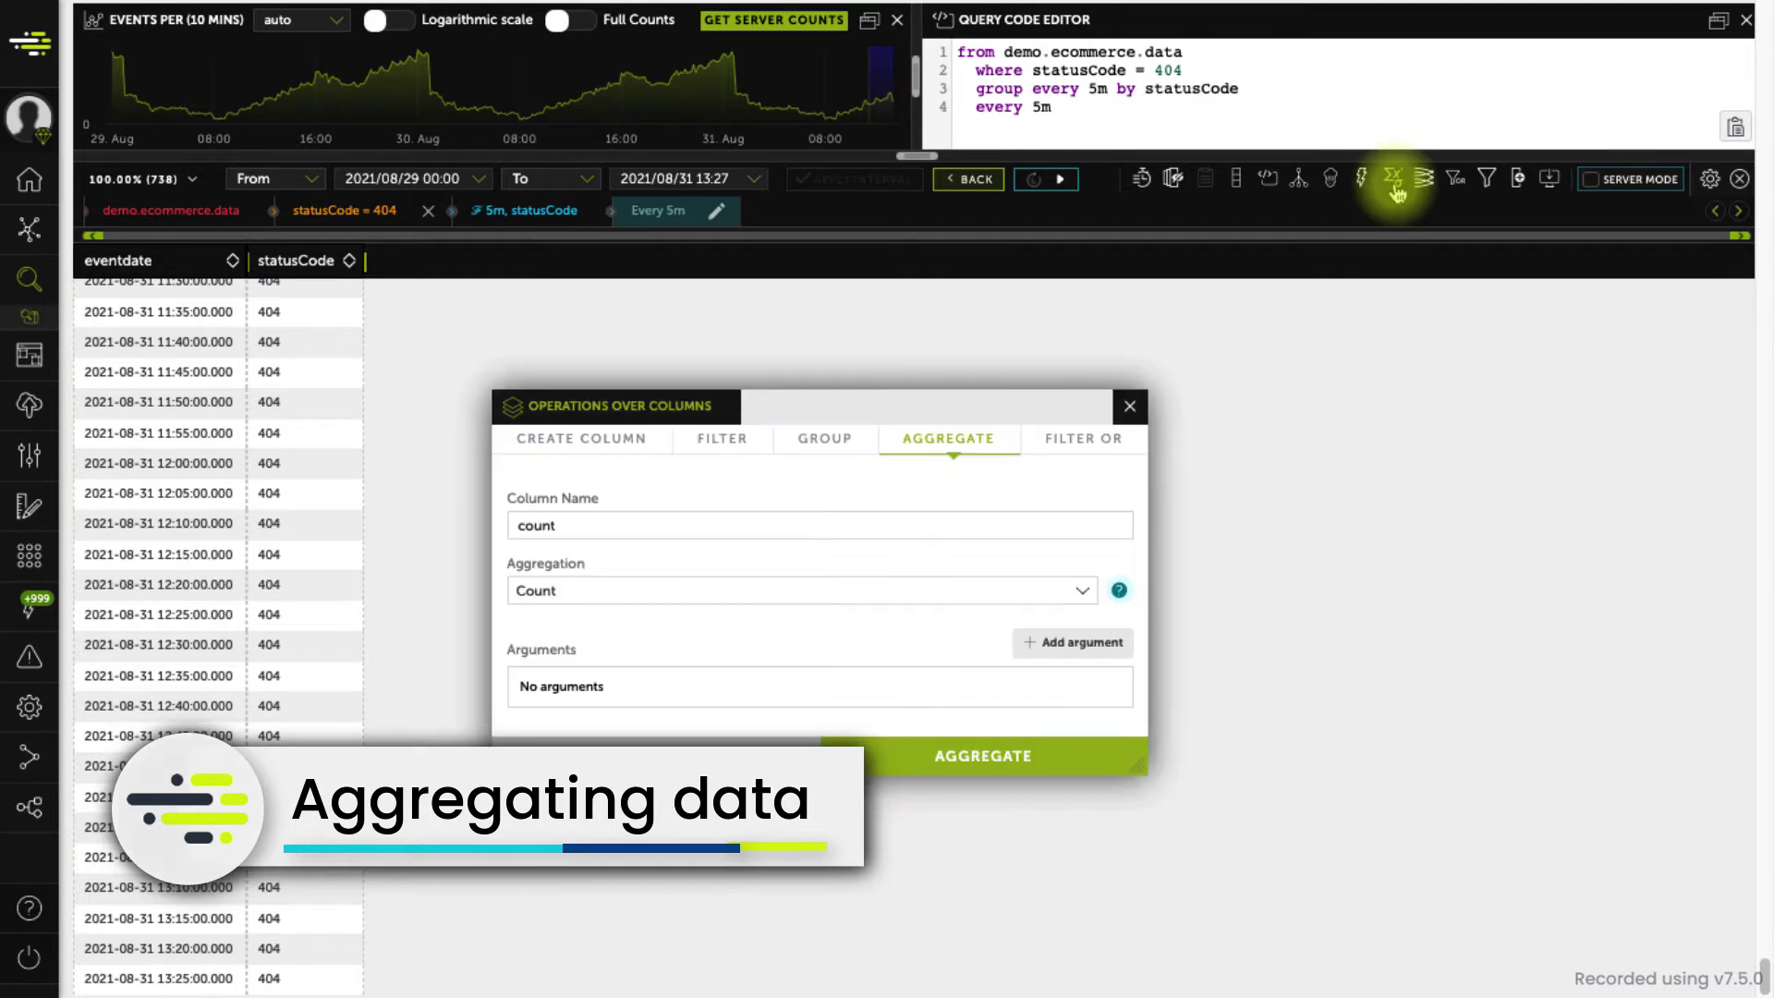
click(1033, 757)
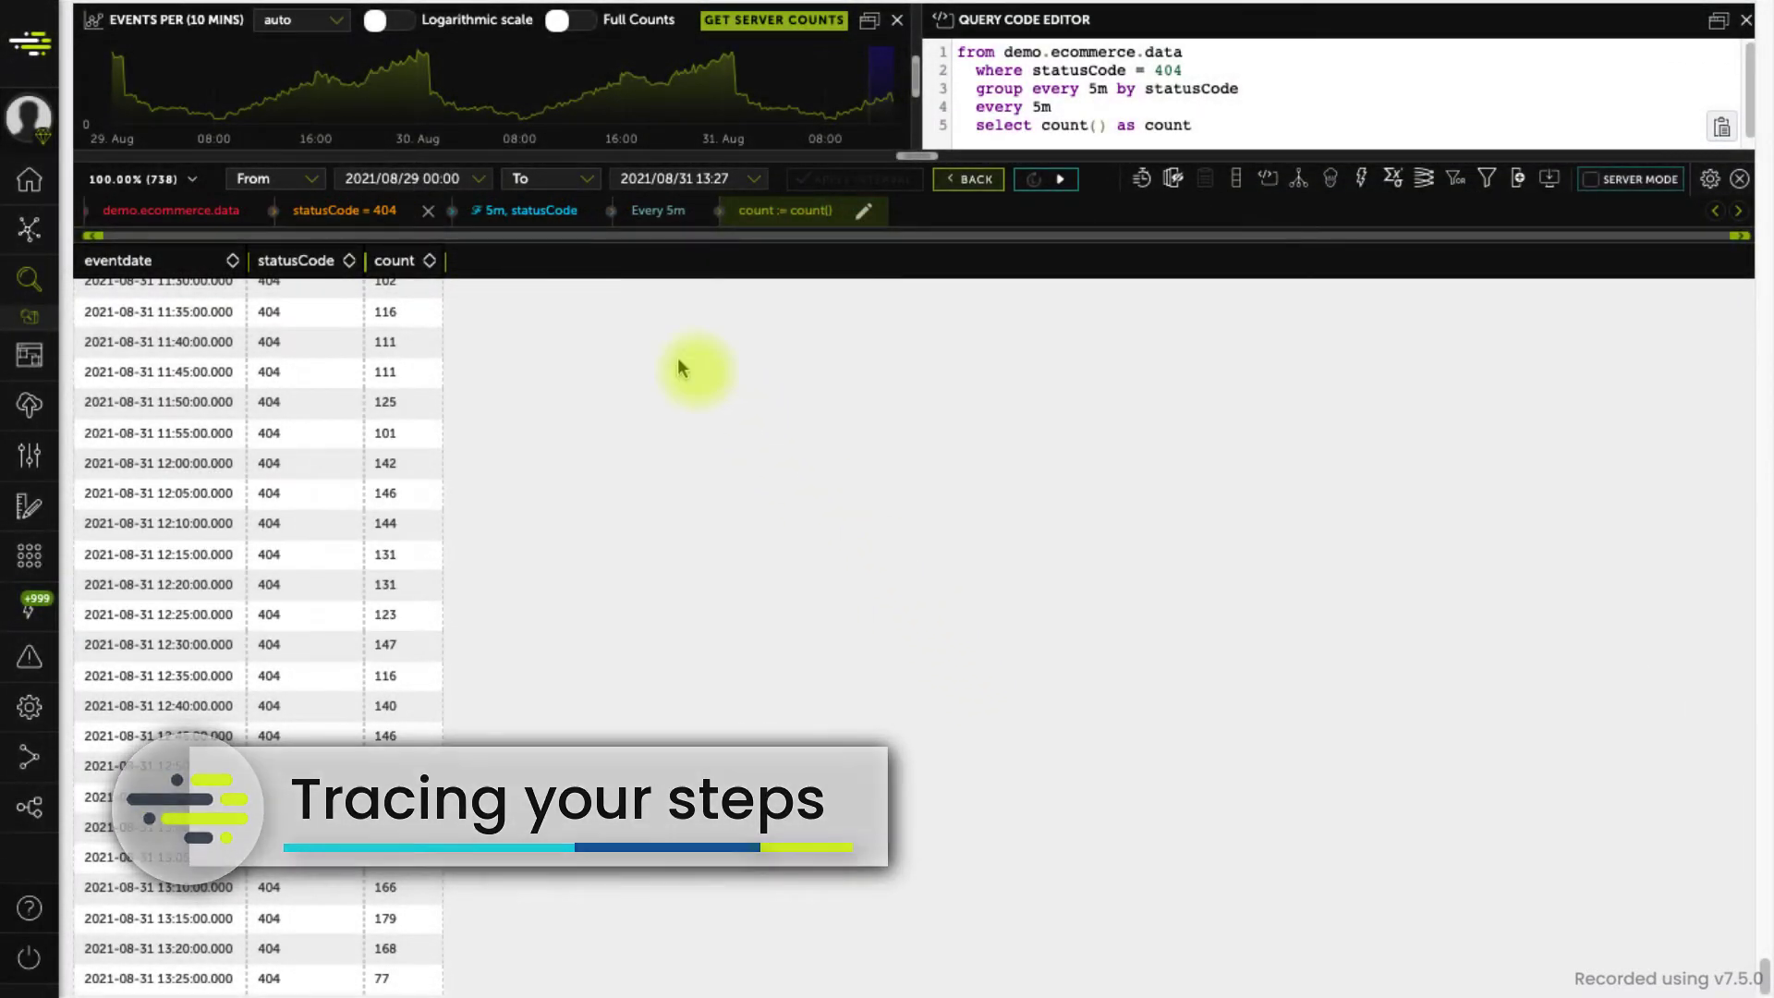
- Review the query at its 5m grouping and statusCode = 404 stages, and return to the count stage
click(541, 221)
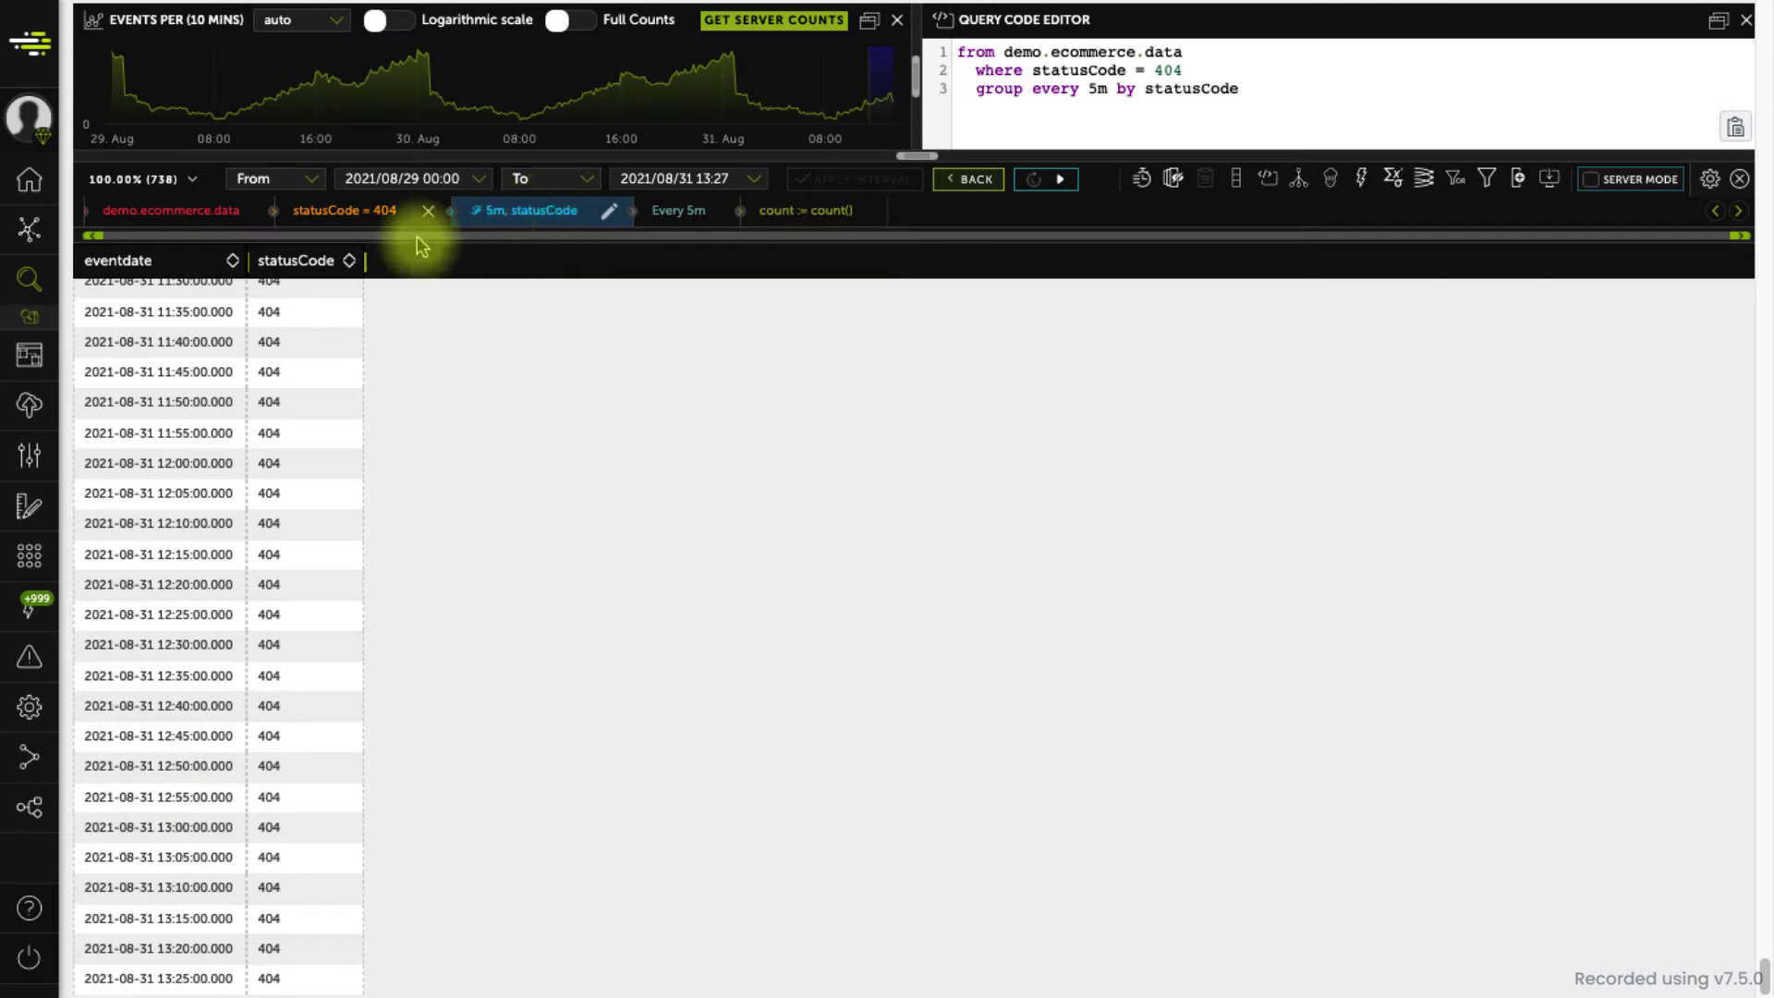
click(392, 214)
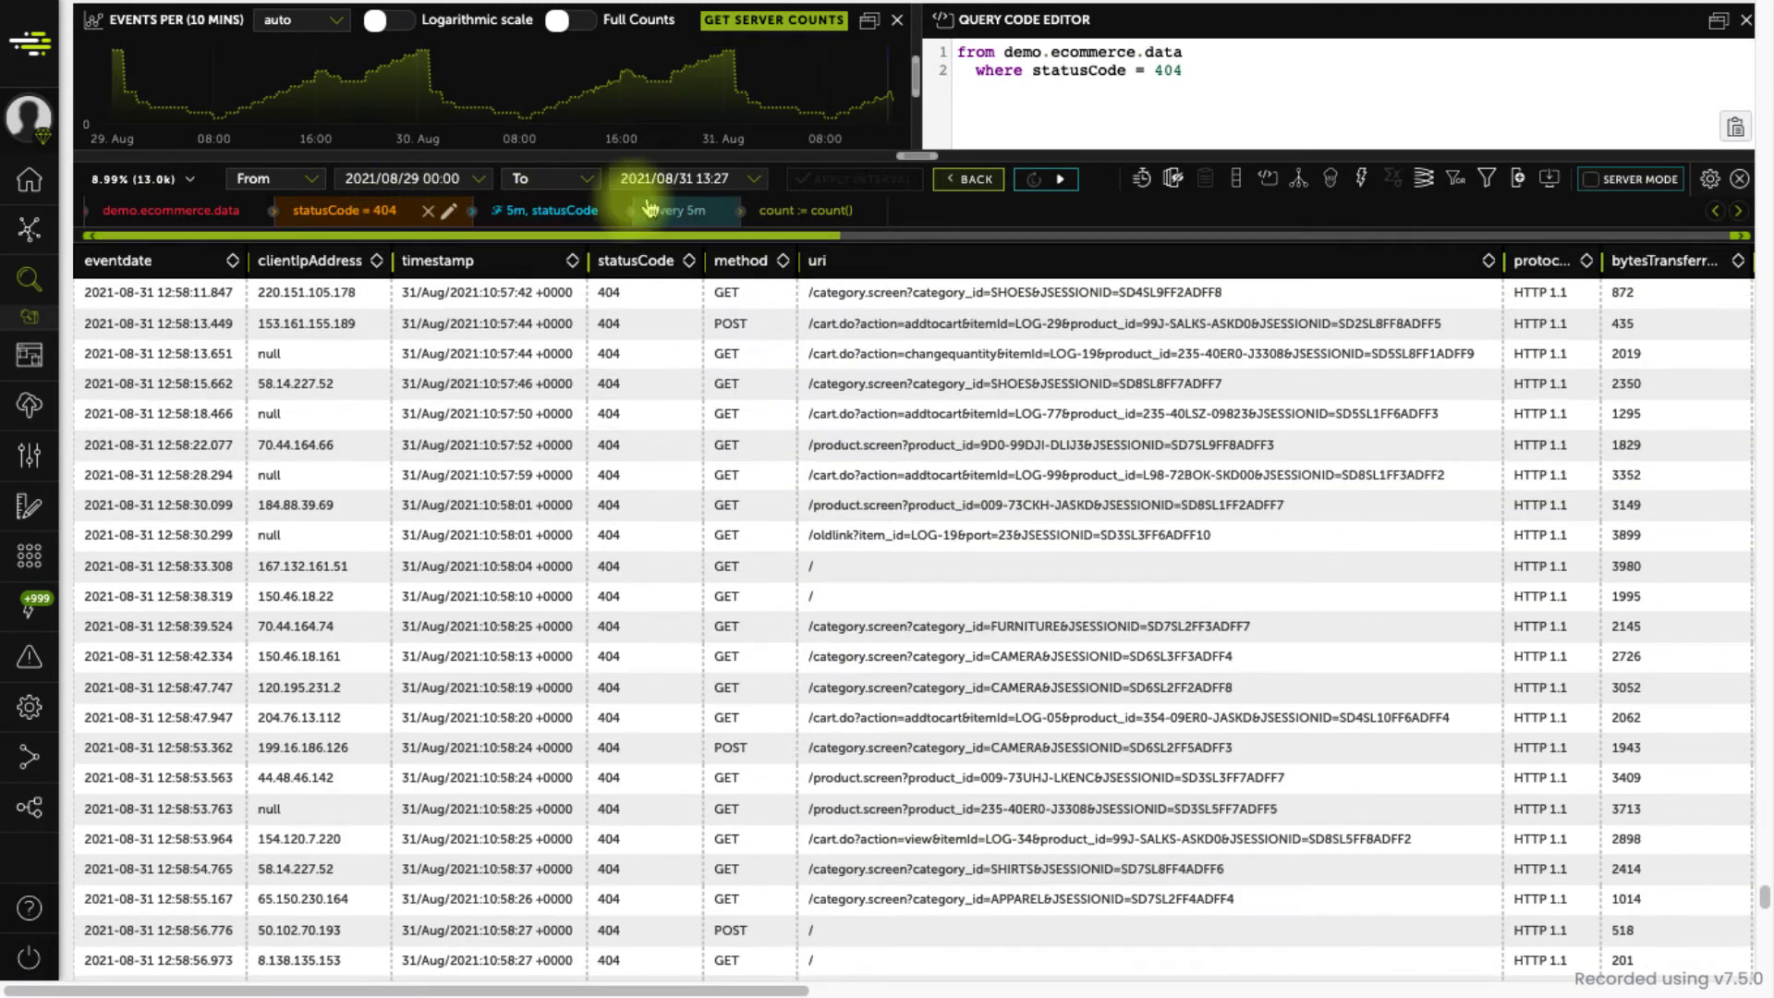
click(816, 215)
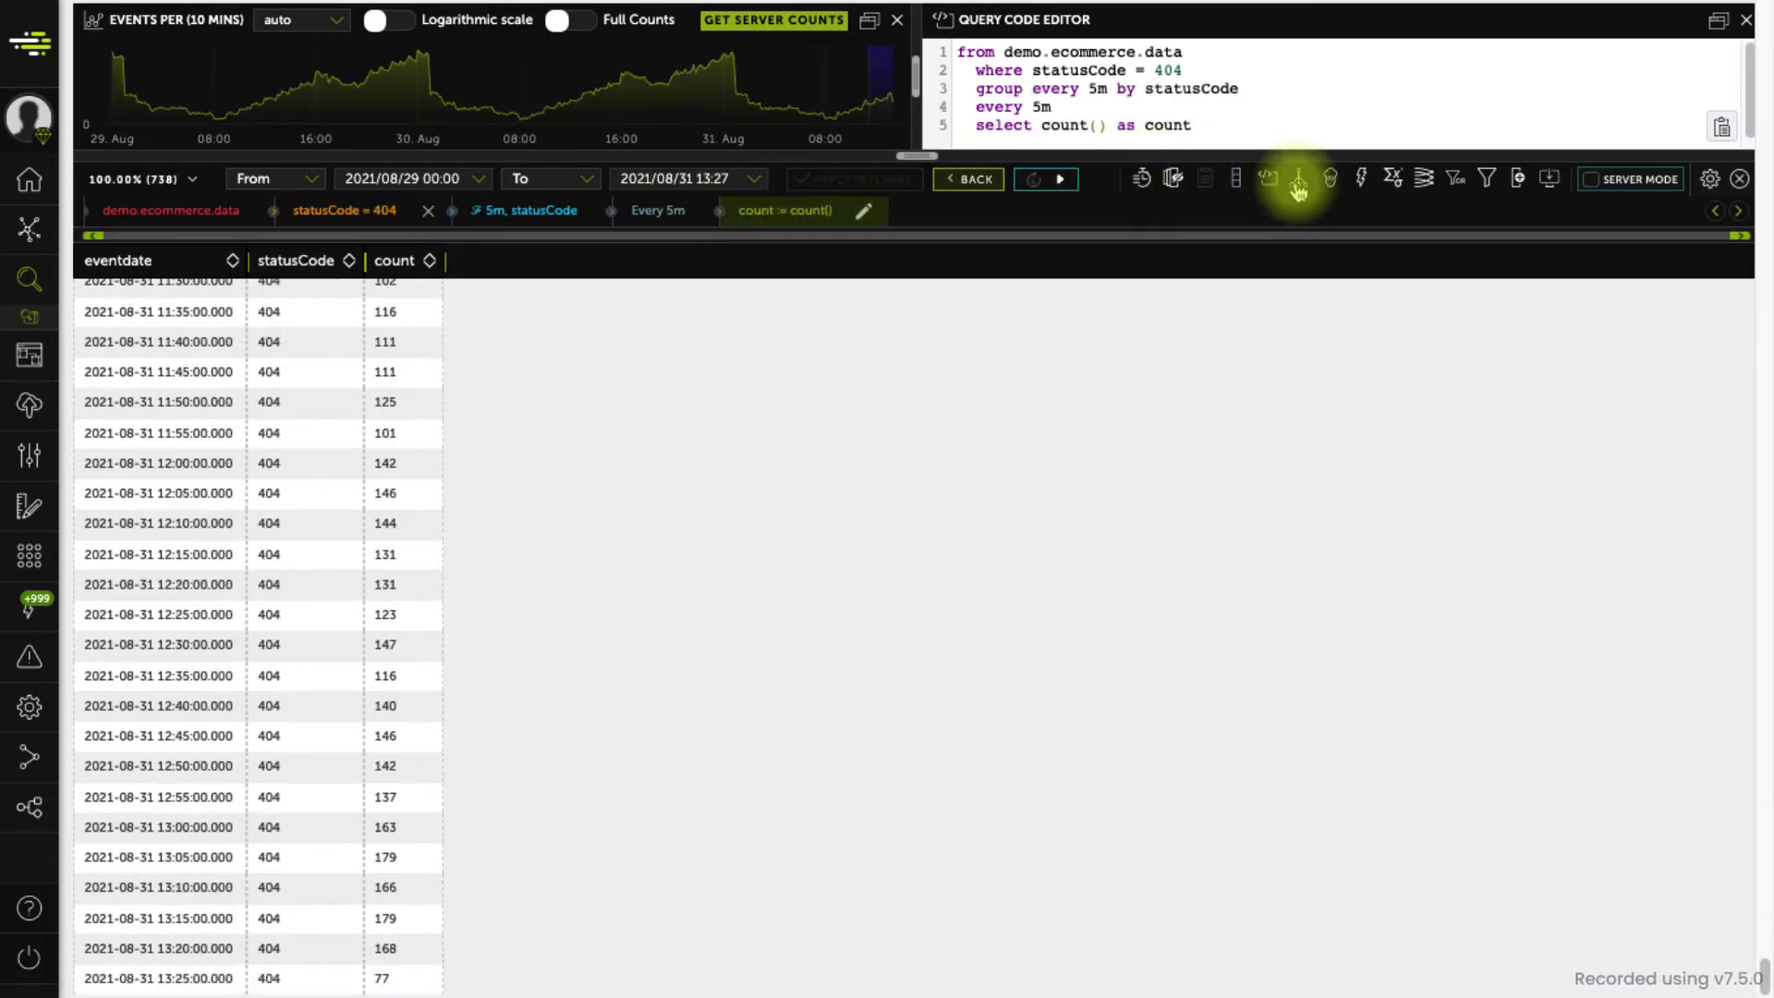
- From the statusCode = 404 node in the node tree, add a filter for clientIpAddress not equal to null
click(1298, 180)
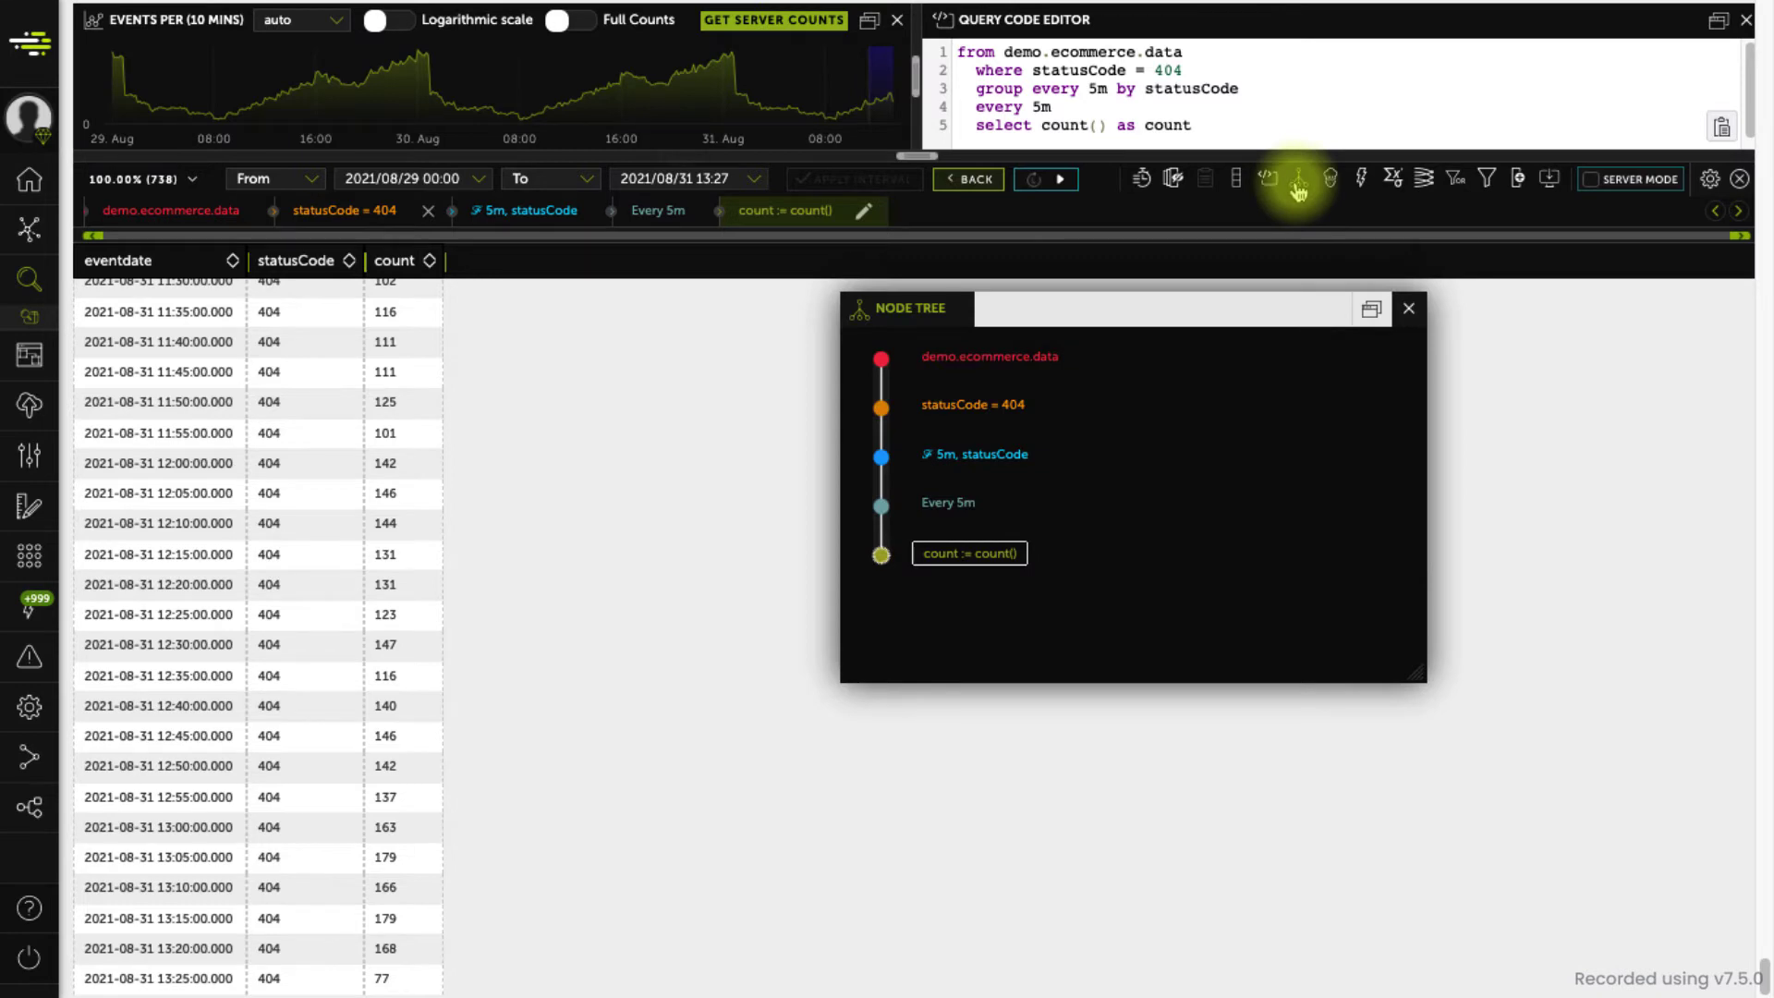
click(961, 408)
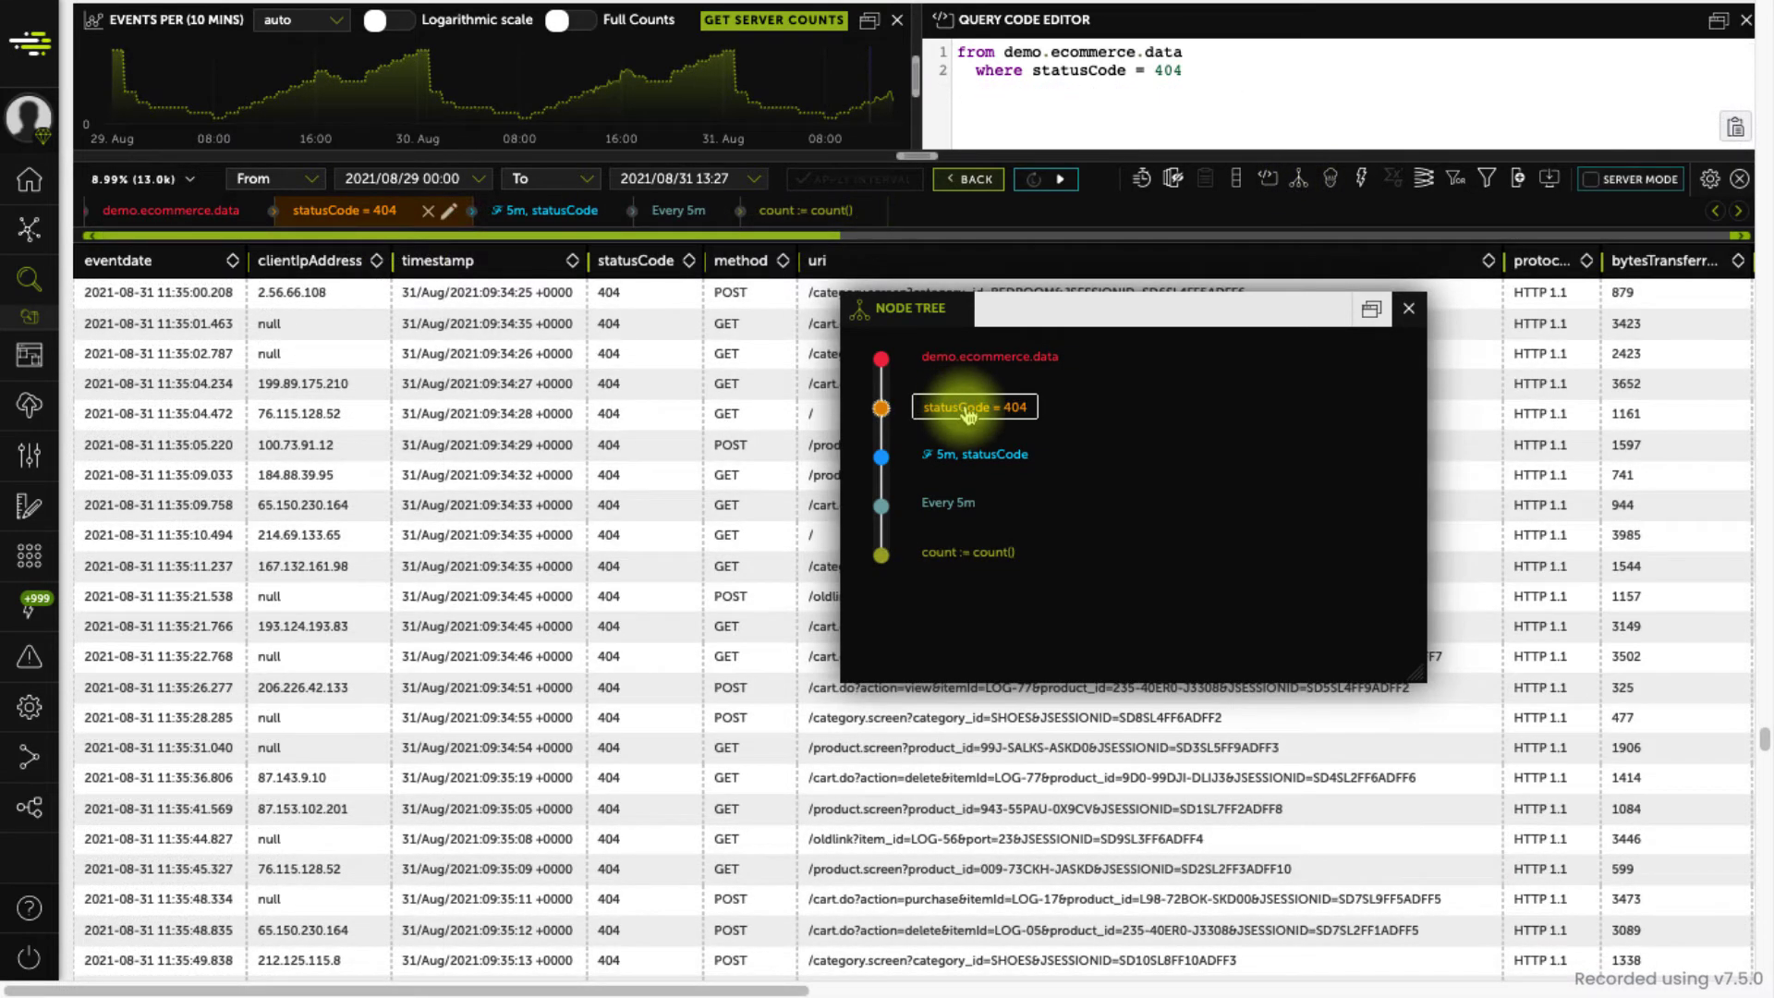
click(1486, 178)
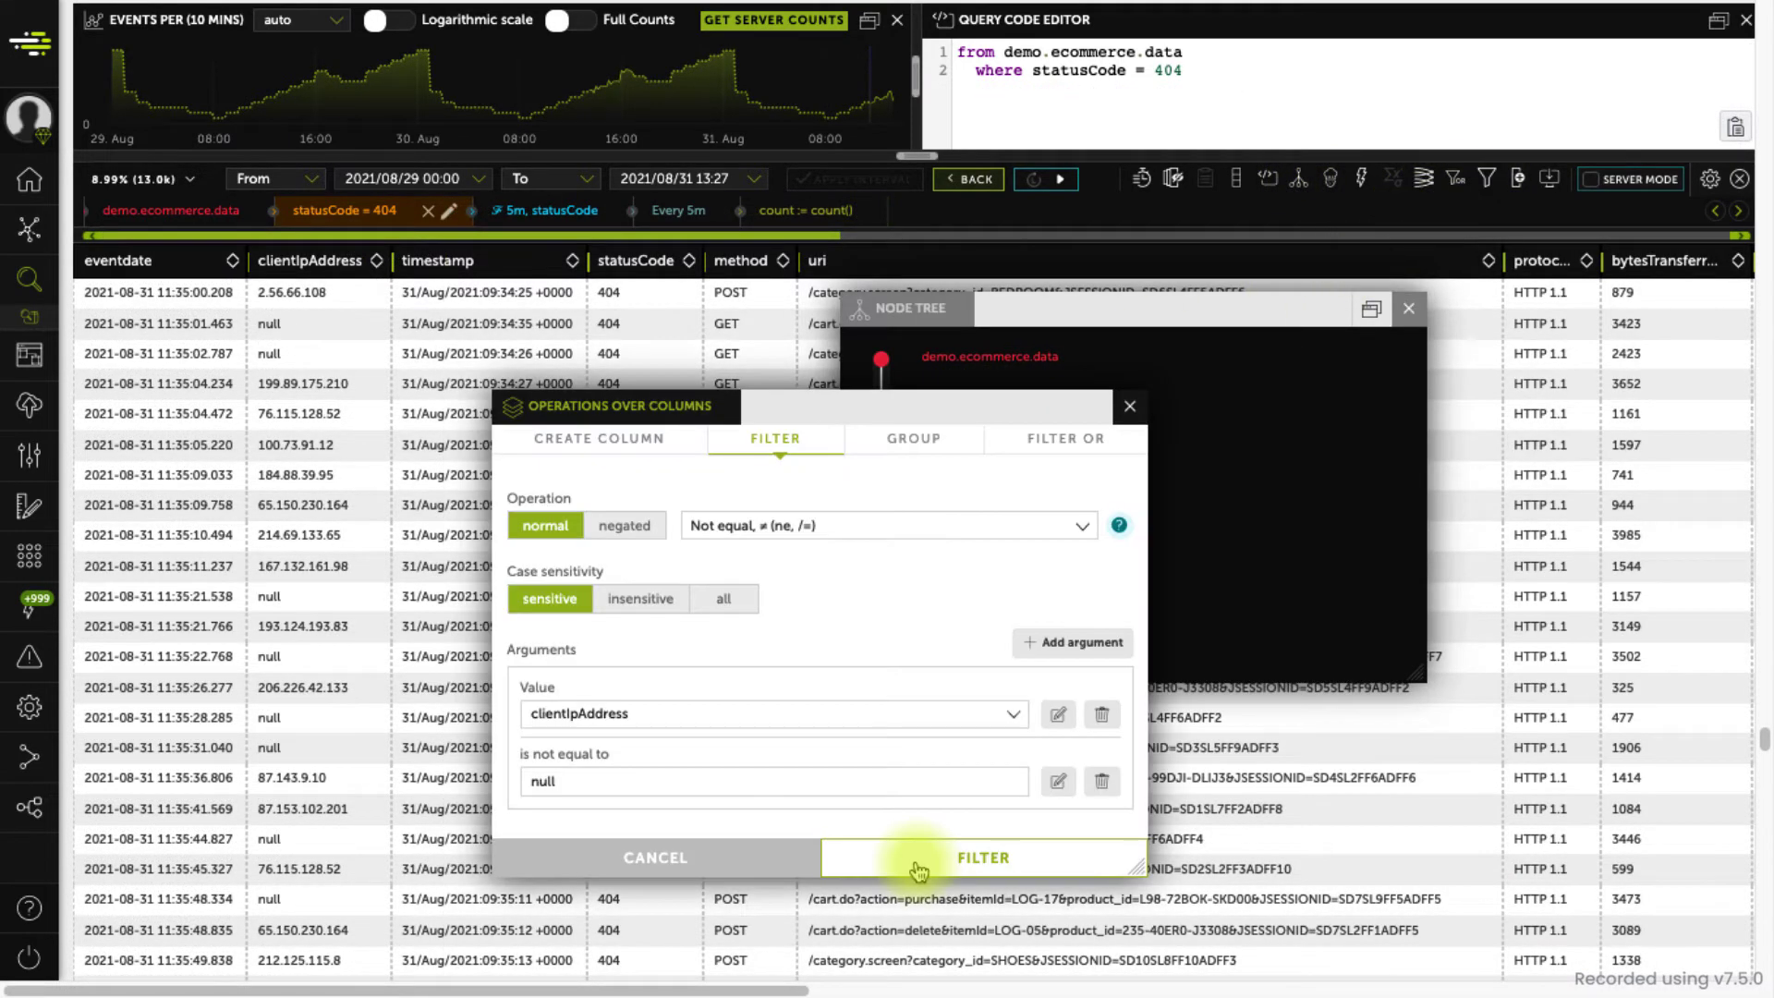
click(917, 858)
- Examine the branches in the node tree, select the clientIpAddress ≠ null node and bring up its query code for editing
click(881, 505)
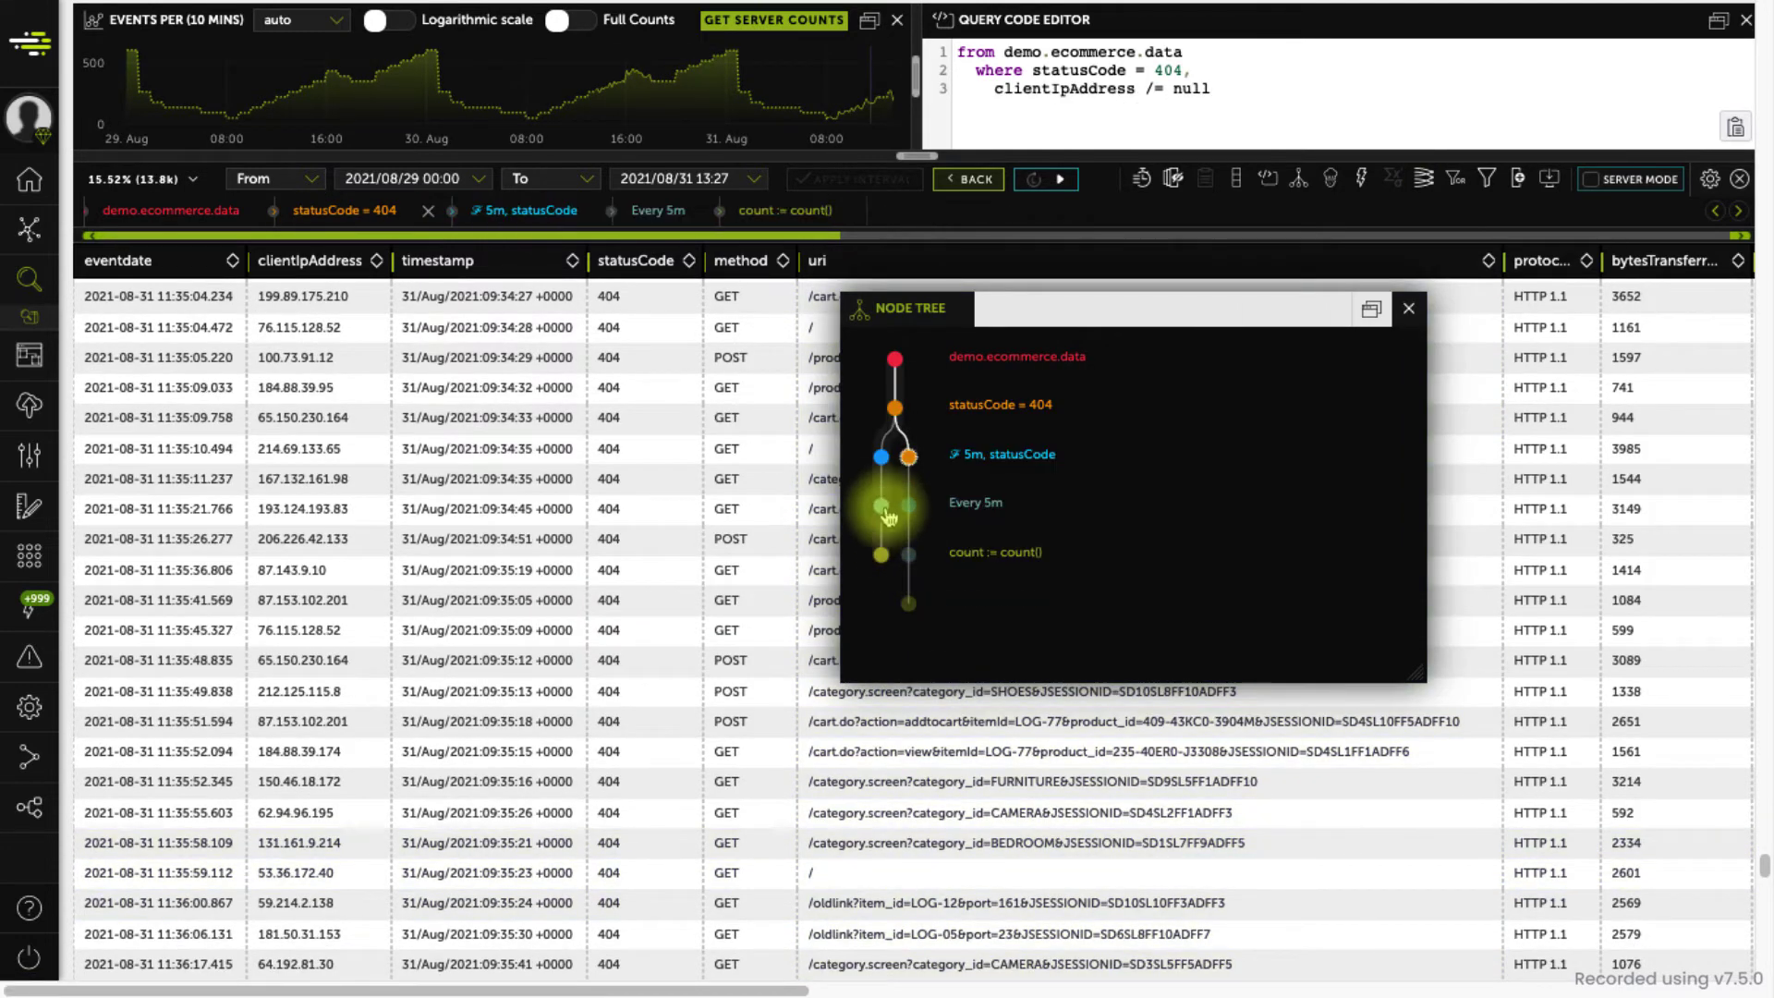
click(909, 458)
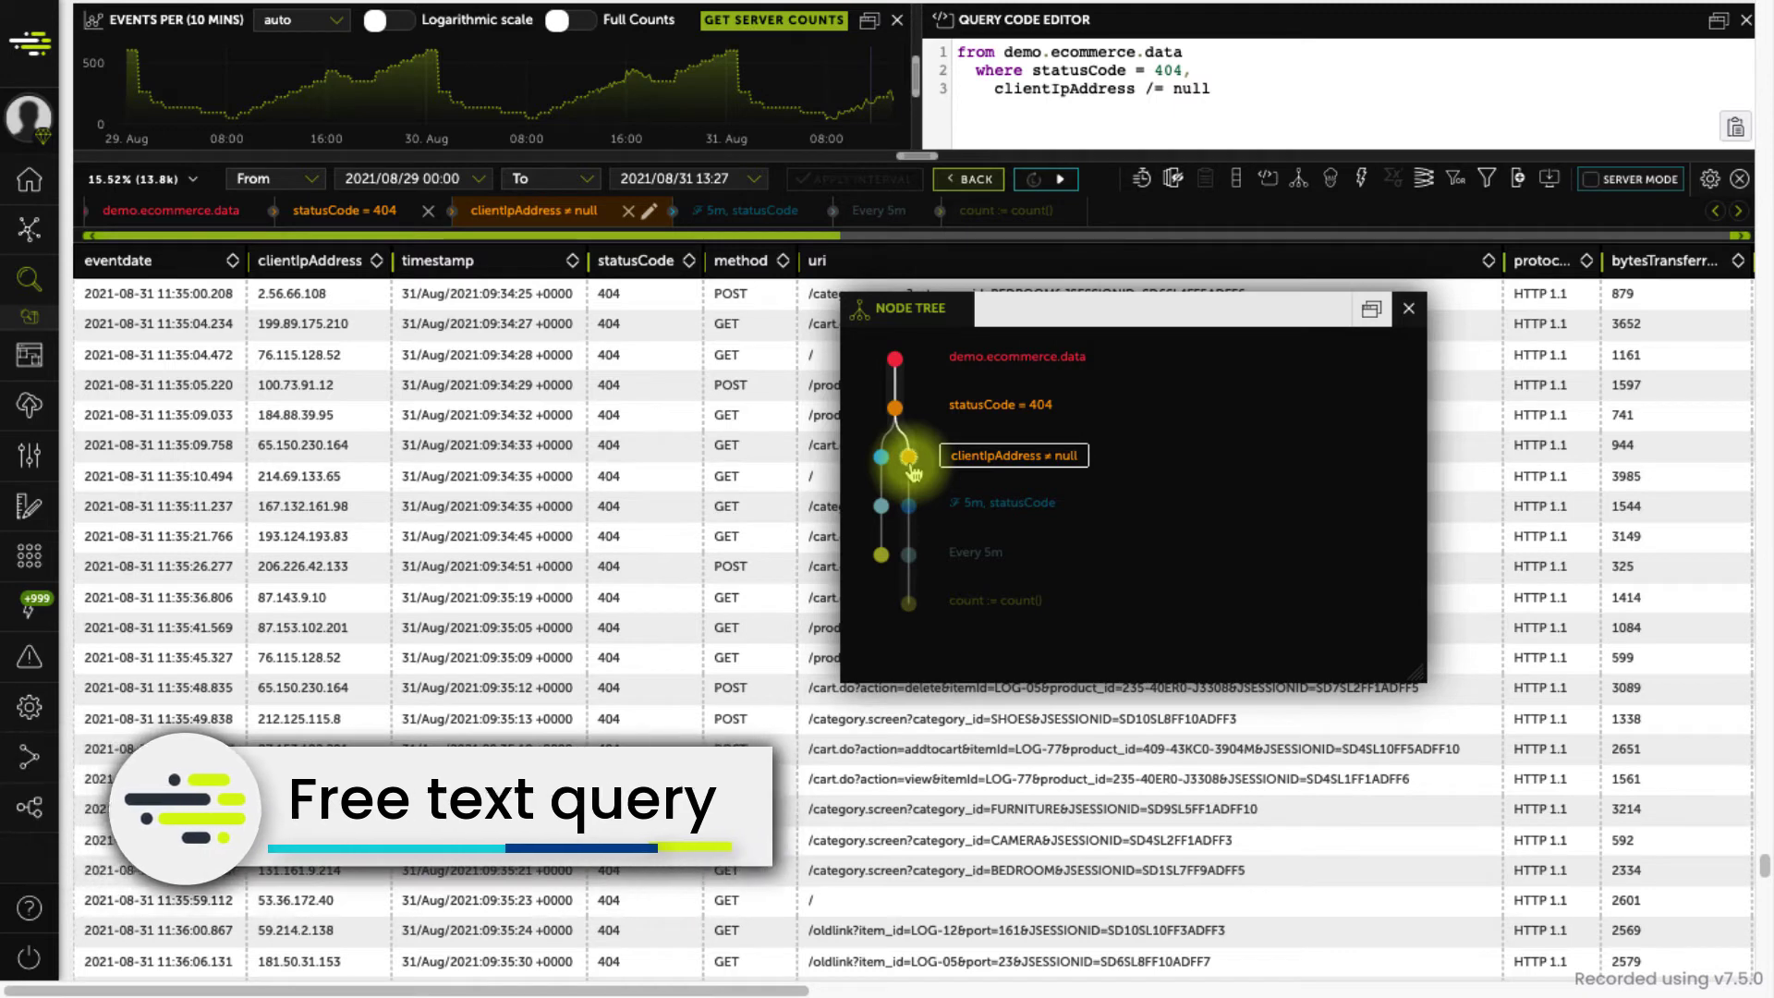
click(1227, 83)
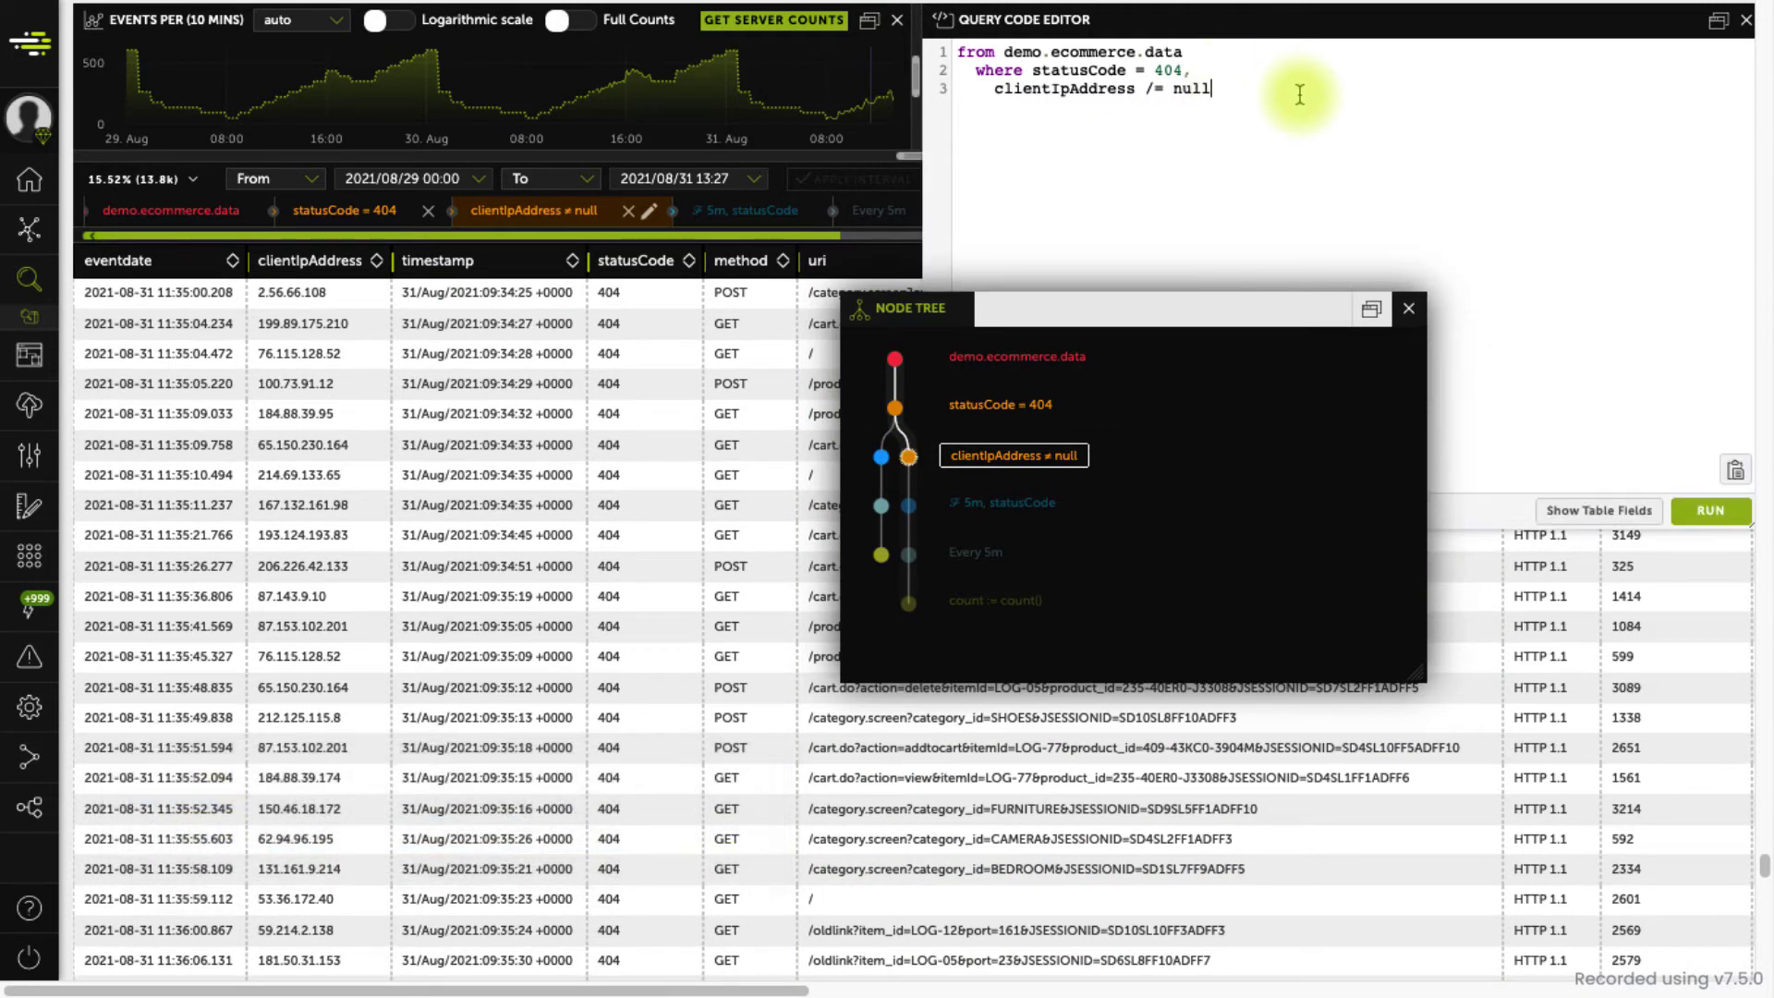
- Run a new free text query reading "from siem.logtrust.web.activity"
click(30, 278)
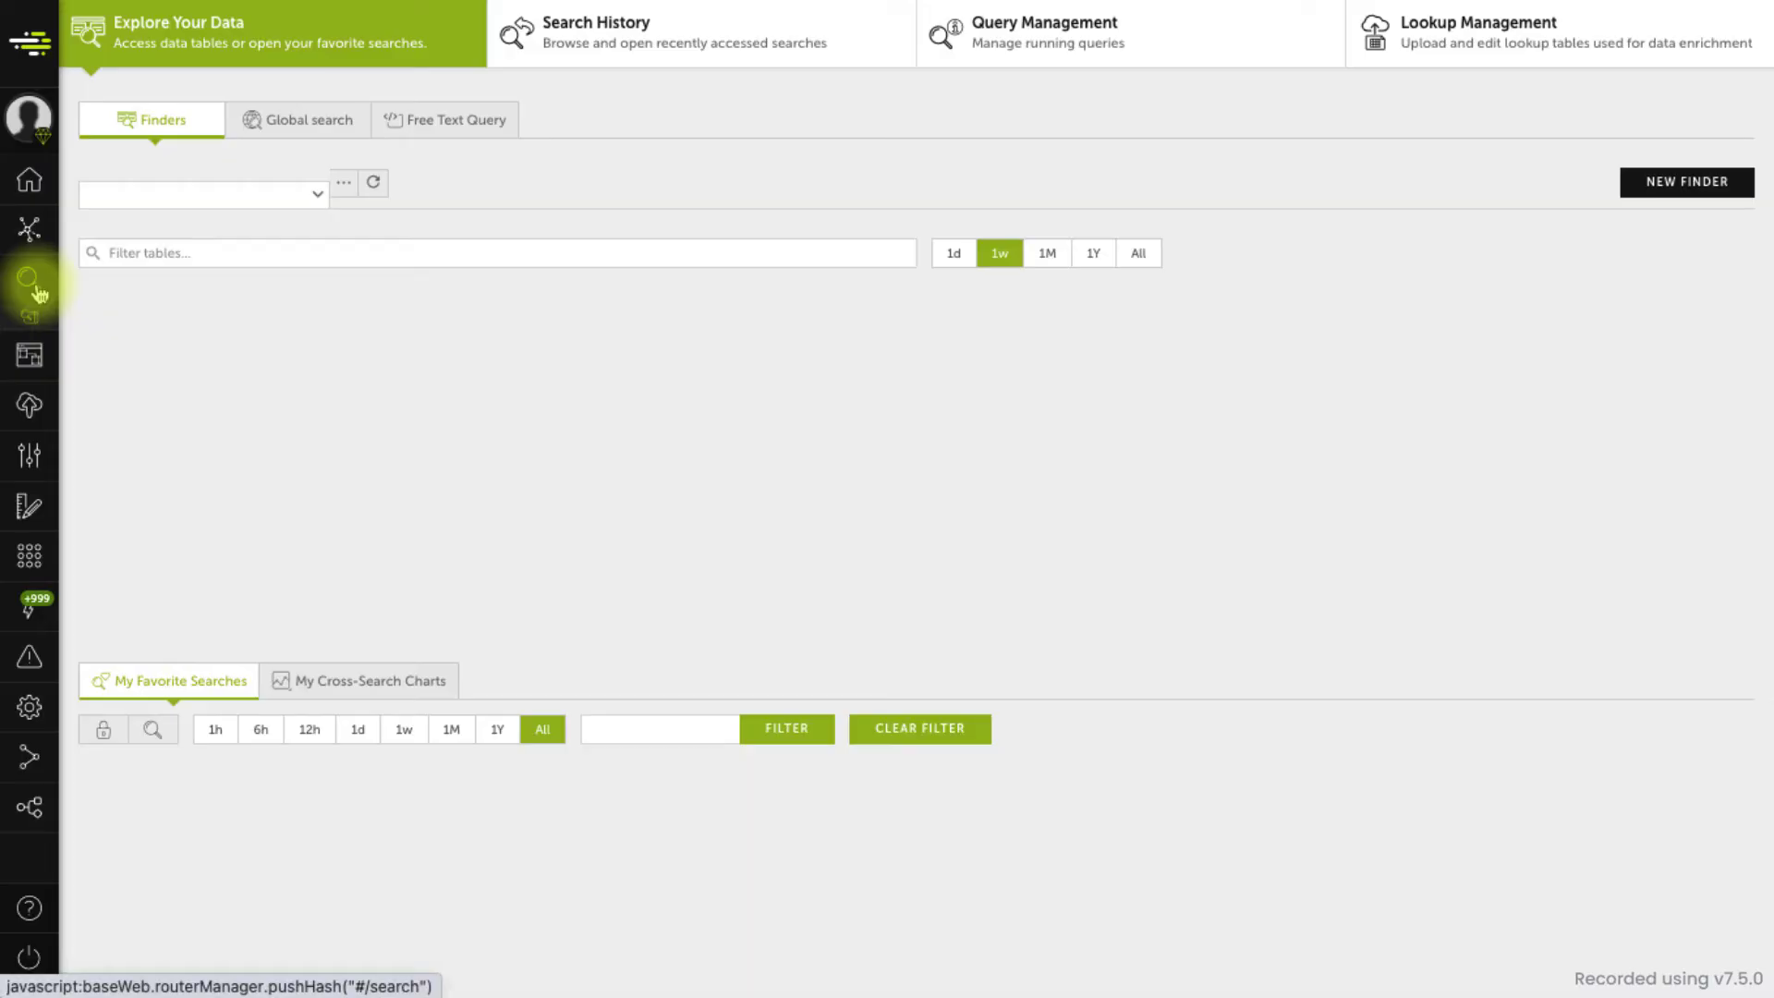
click(446, 120)
text(from siem.lo)
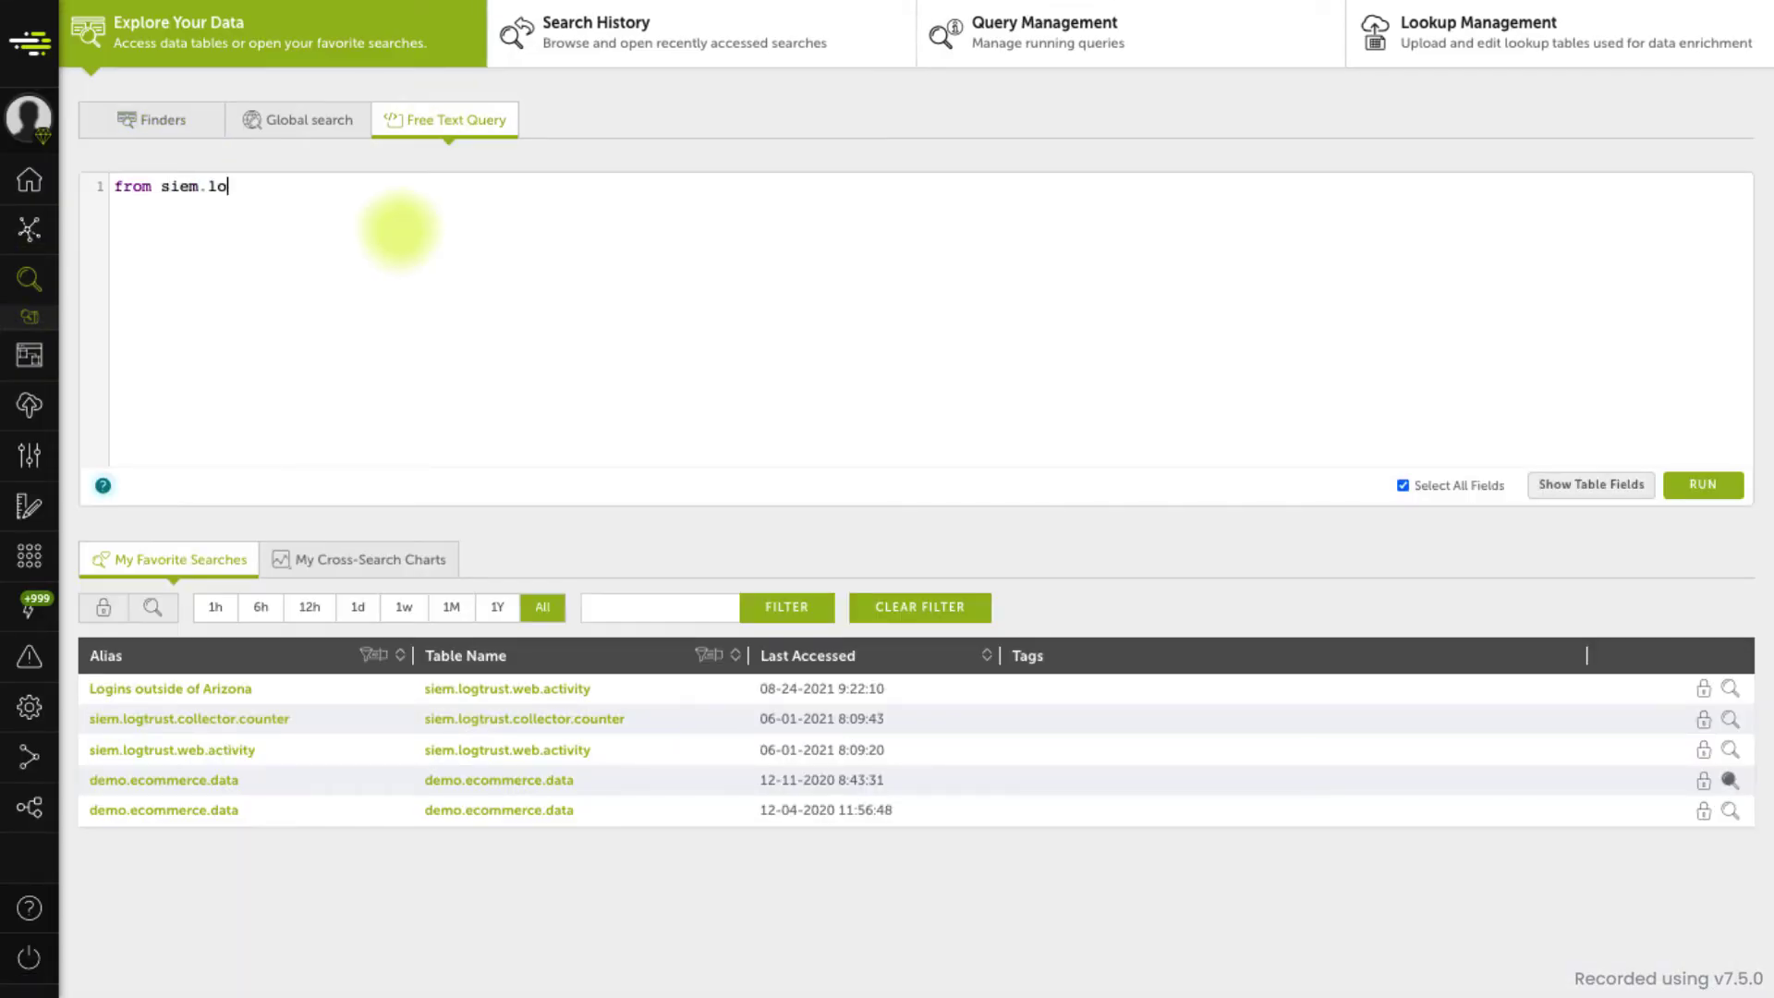
text(gtrust.web.activity)
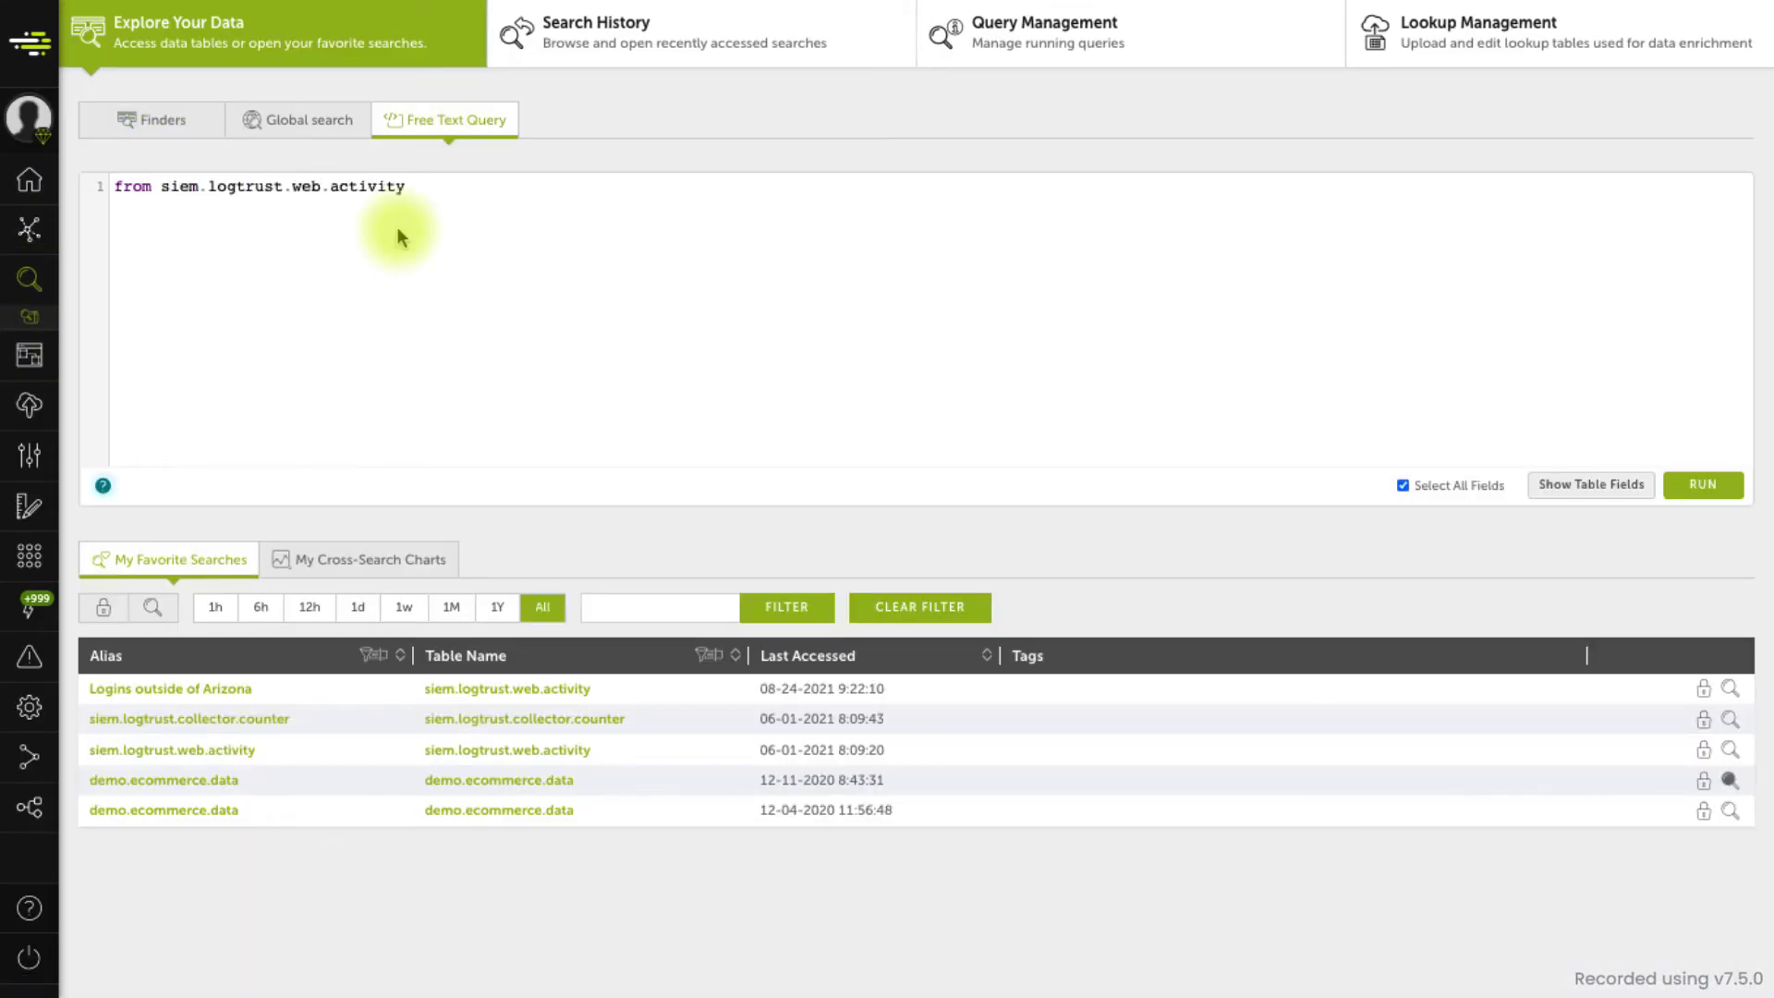
click(1687, 495)
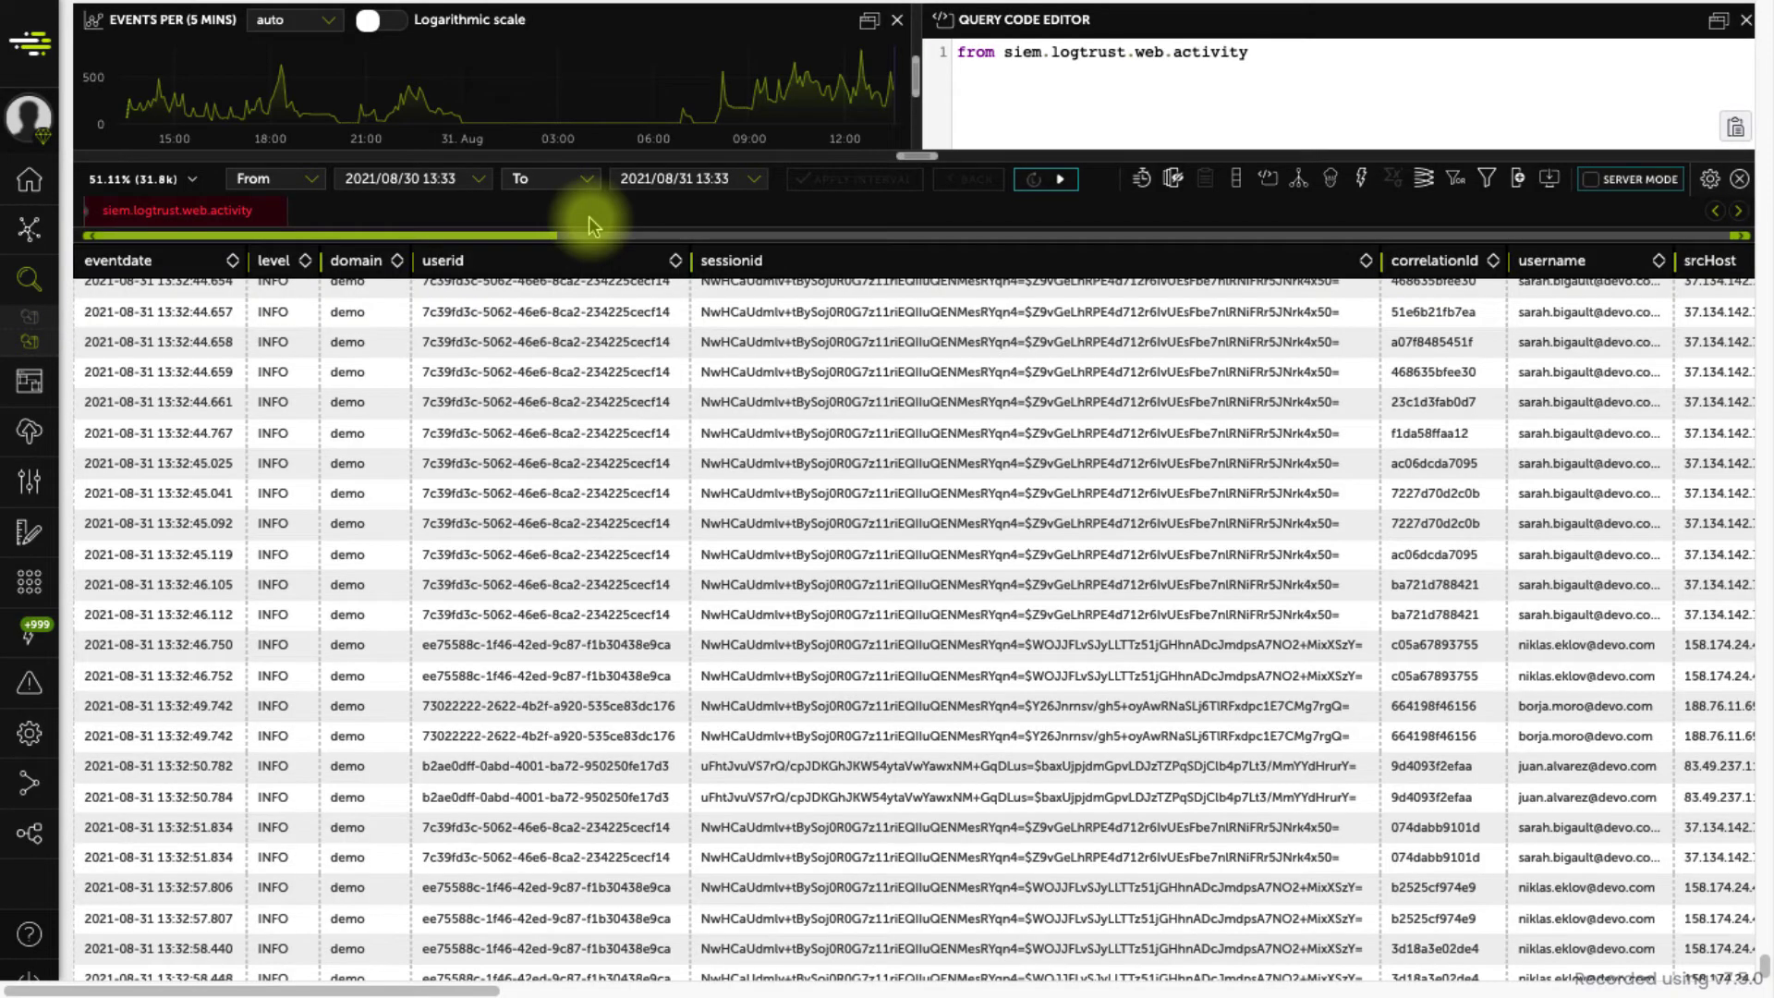
- Switch to the open demo.ecommerce.data search and rename it as "ecommerce 404 error"
mouse_move(185, 330)
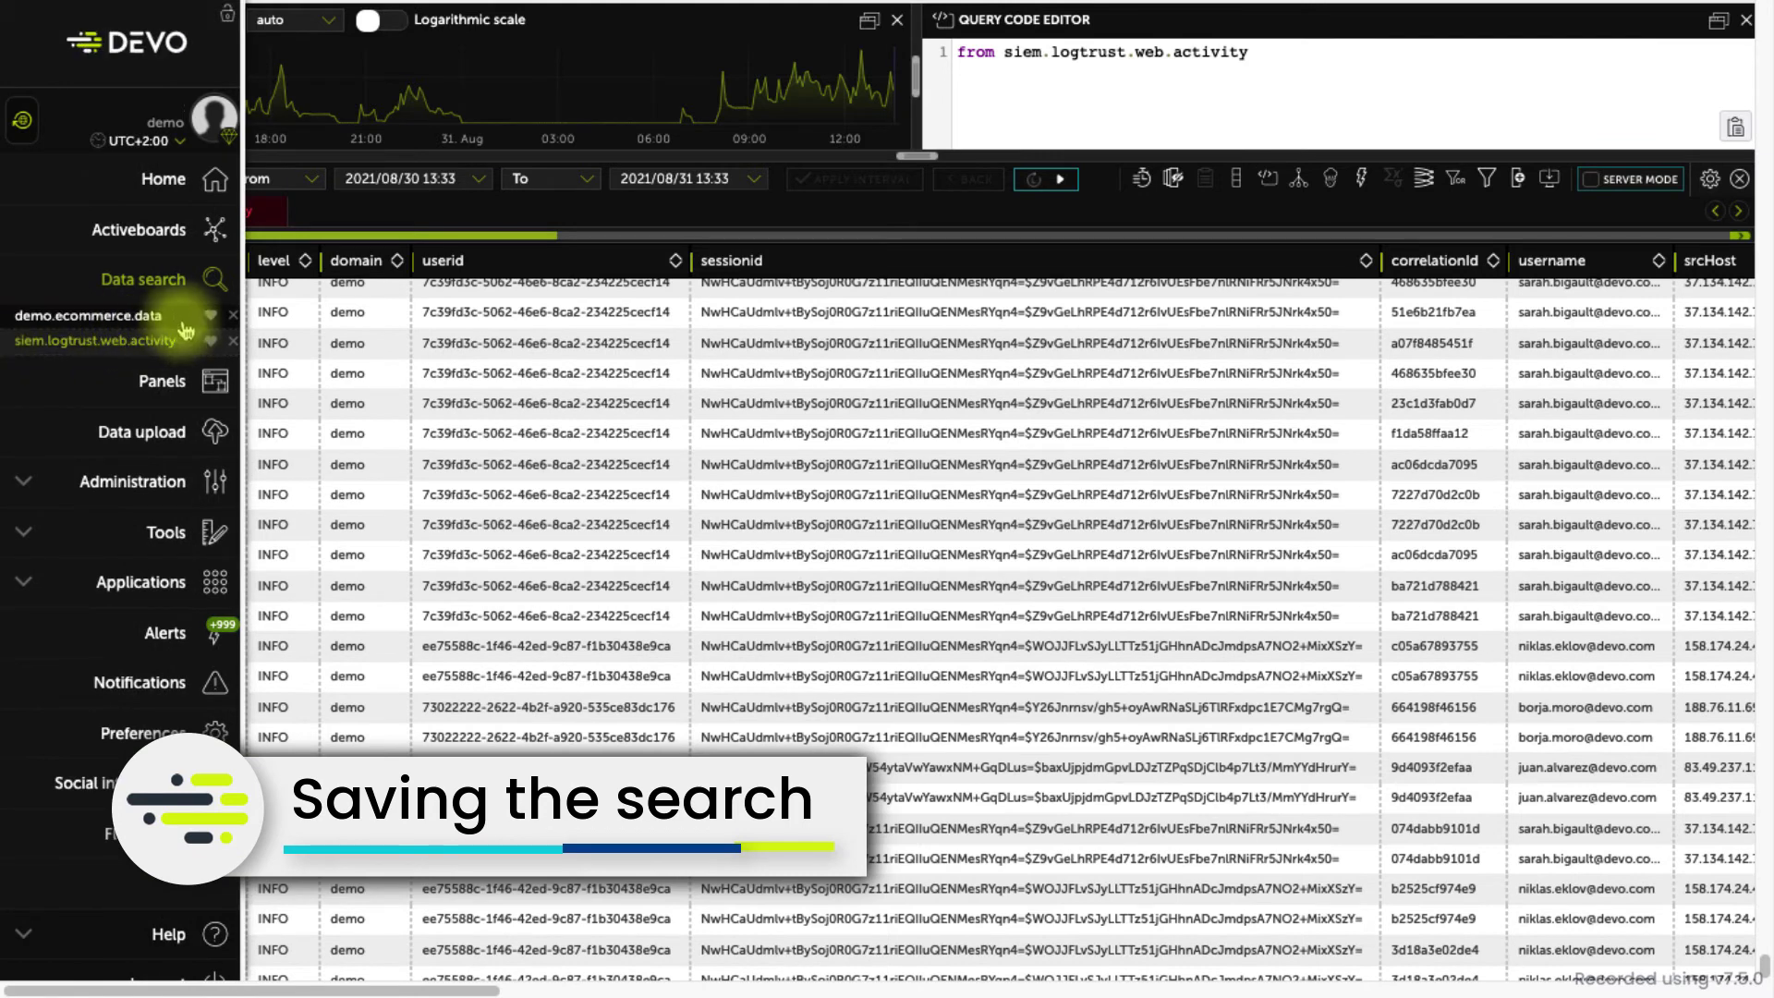
double_click(92, 315)
text(ecommerce 404 e)
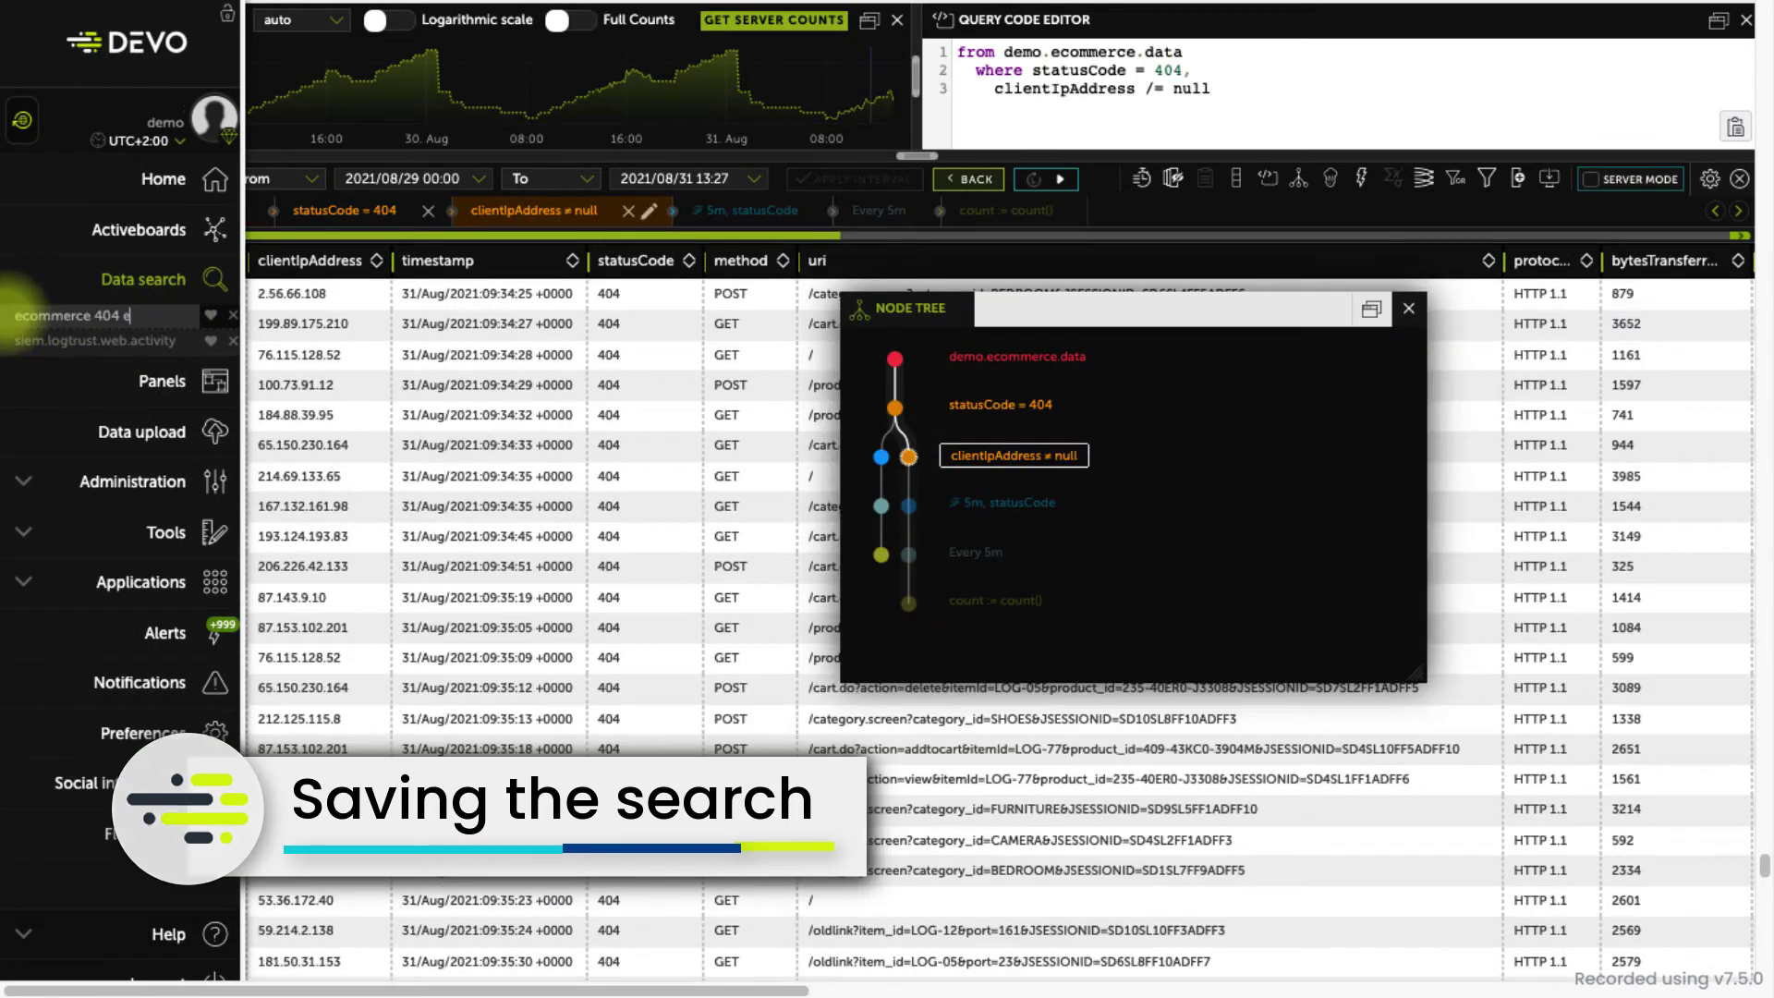
text(rror)
key(Return)
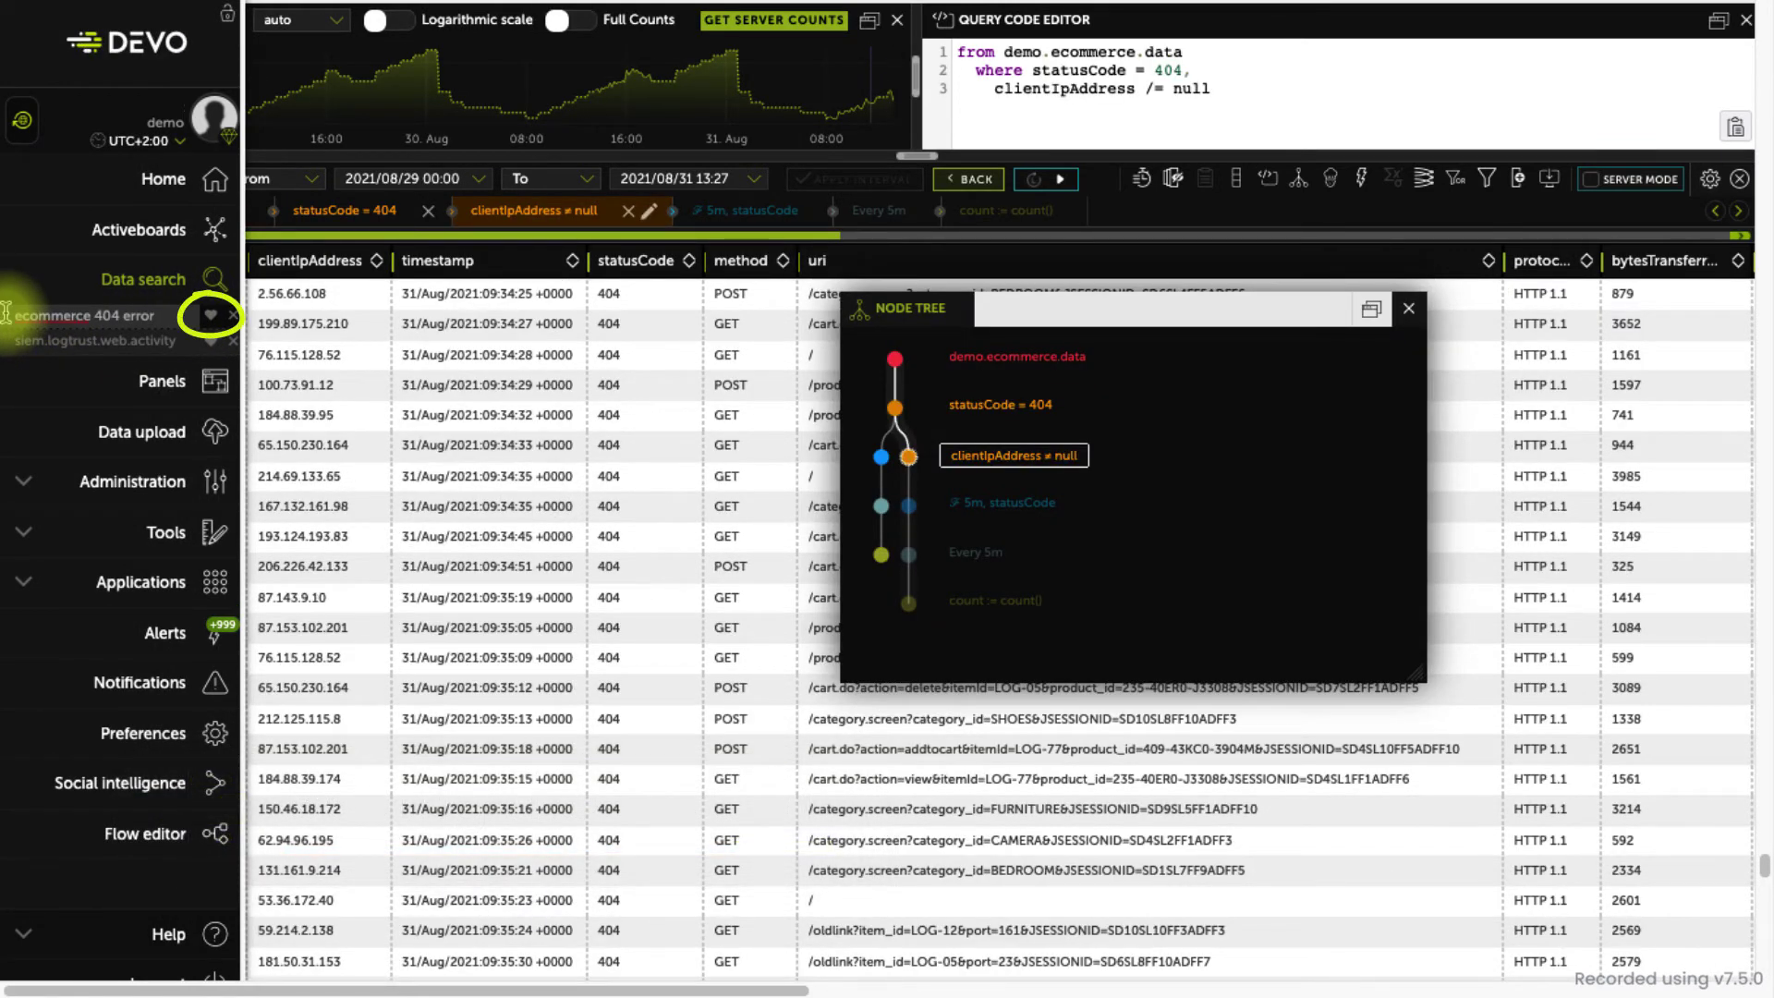
- Mark the ecommerce 404 error search as a favorite and remove it from the open searches
click(210, 318)
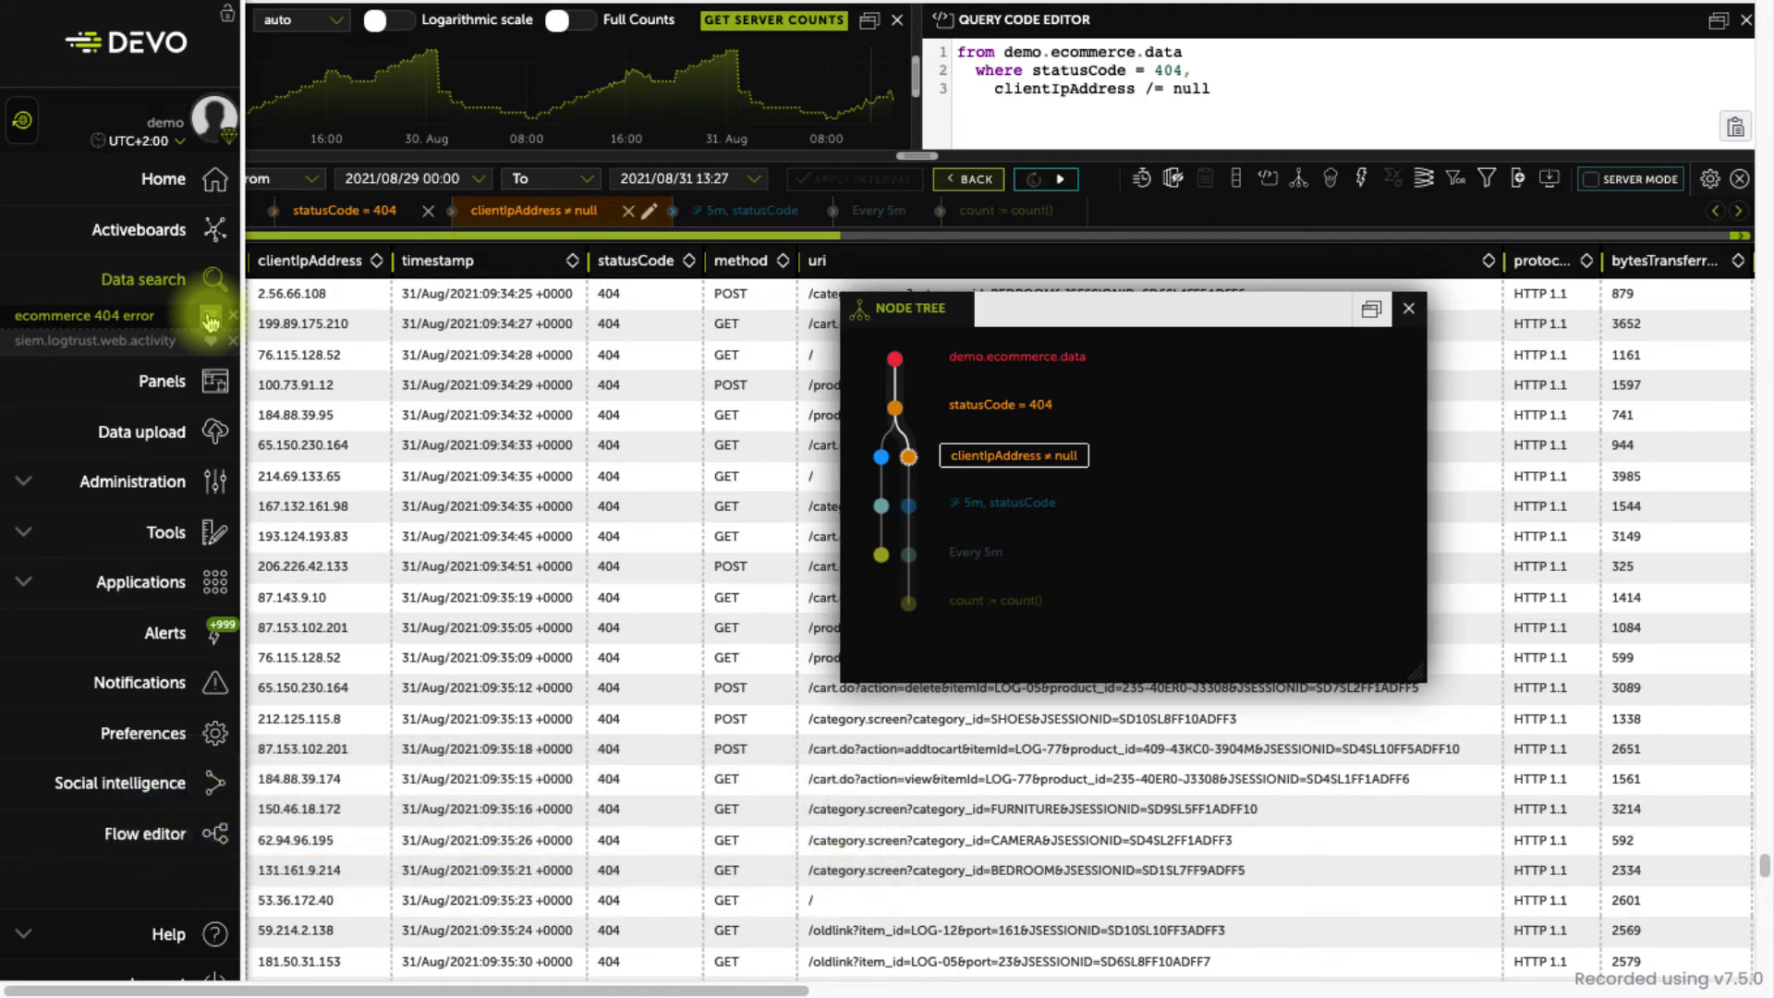
click(233, 317)
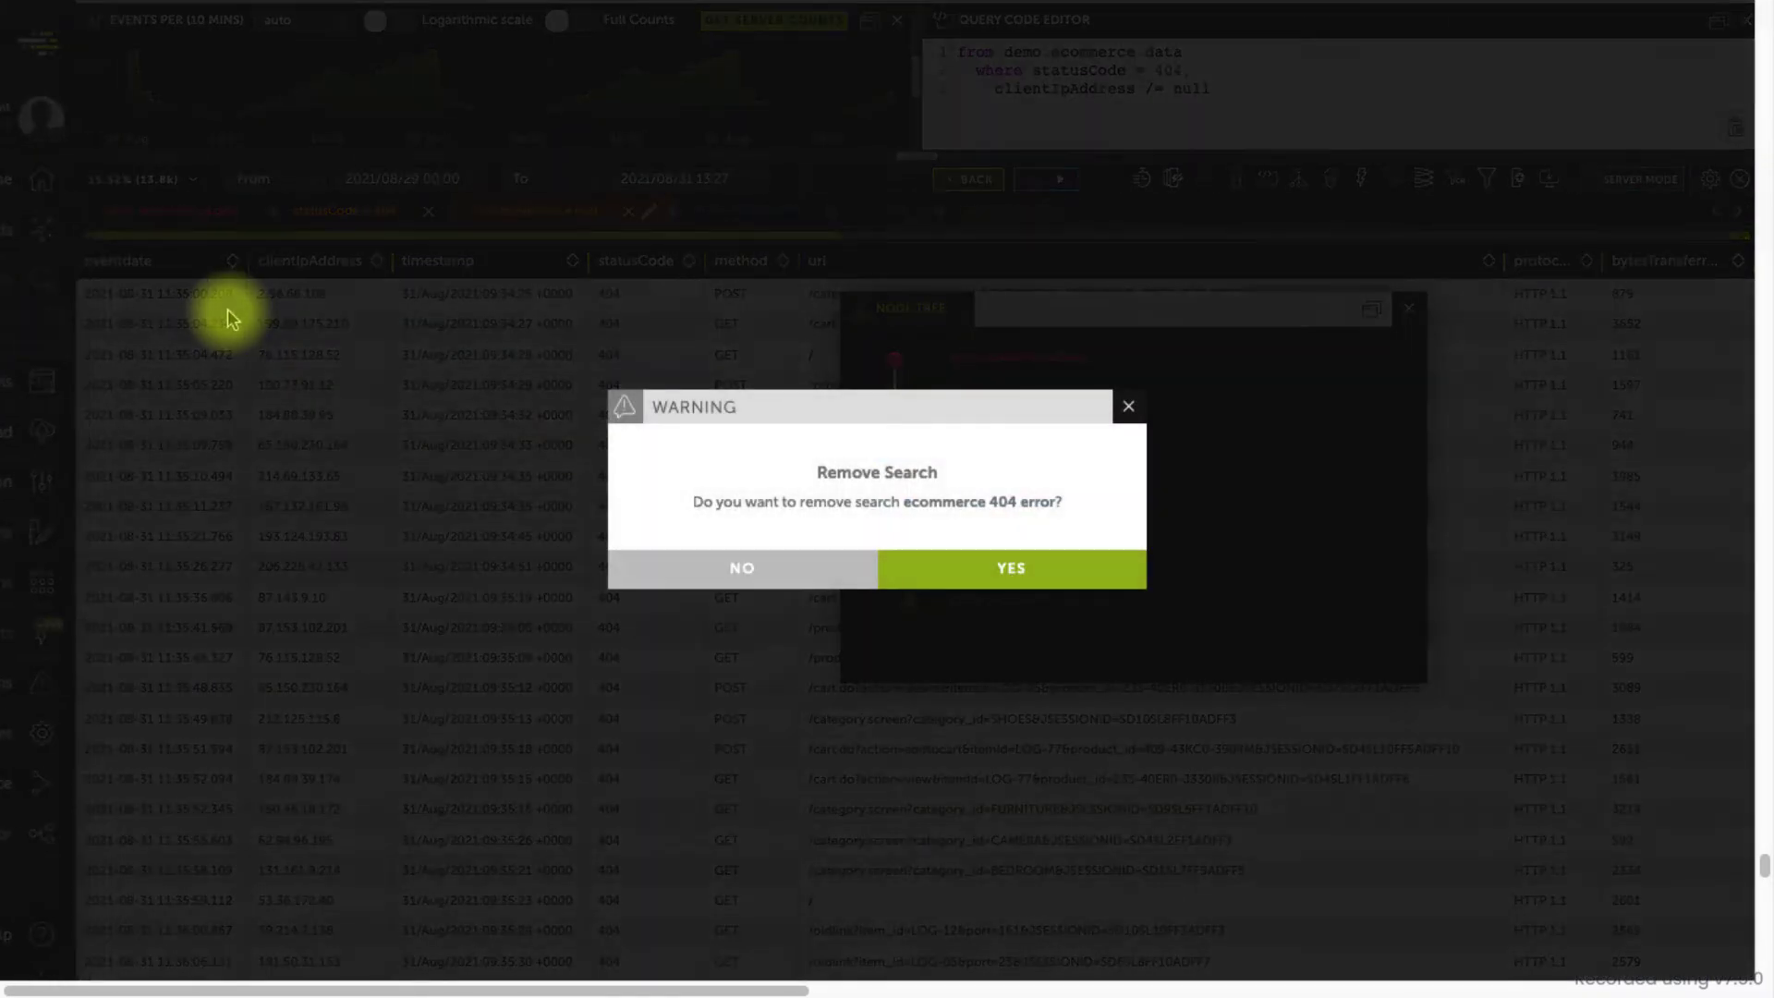
click(933, 579)
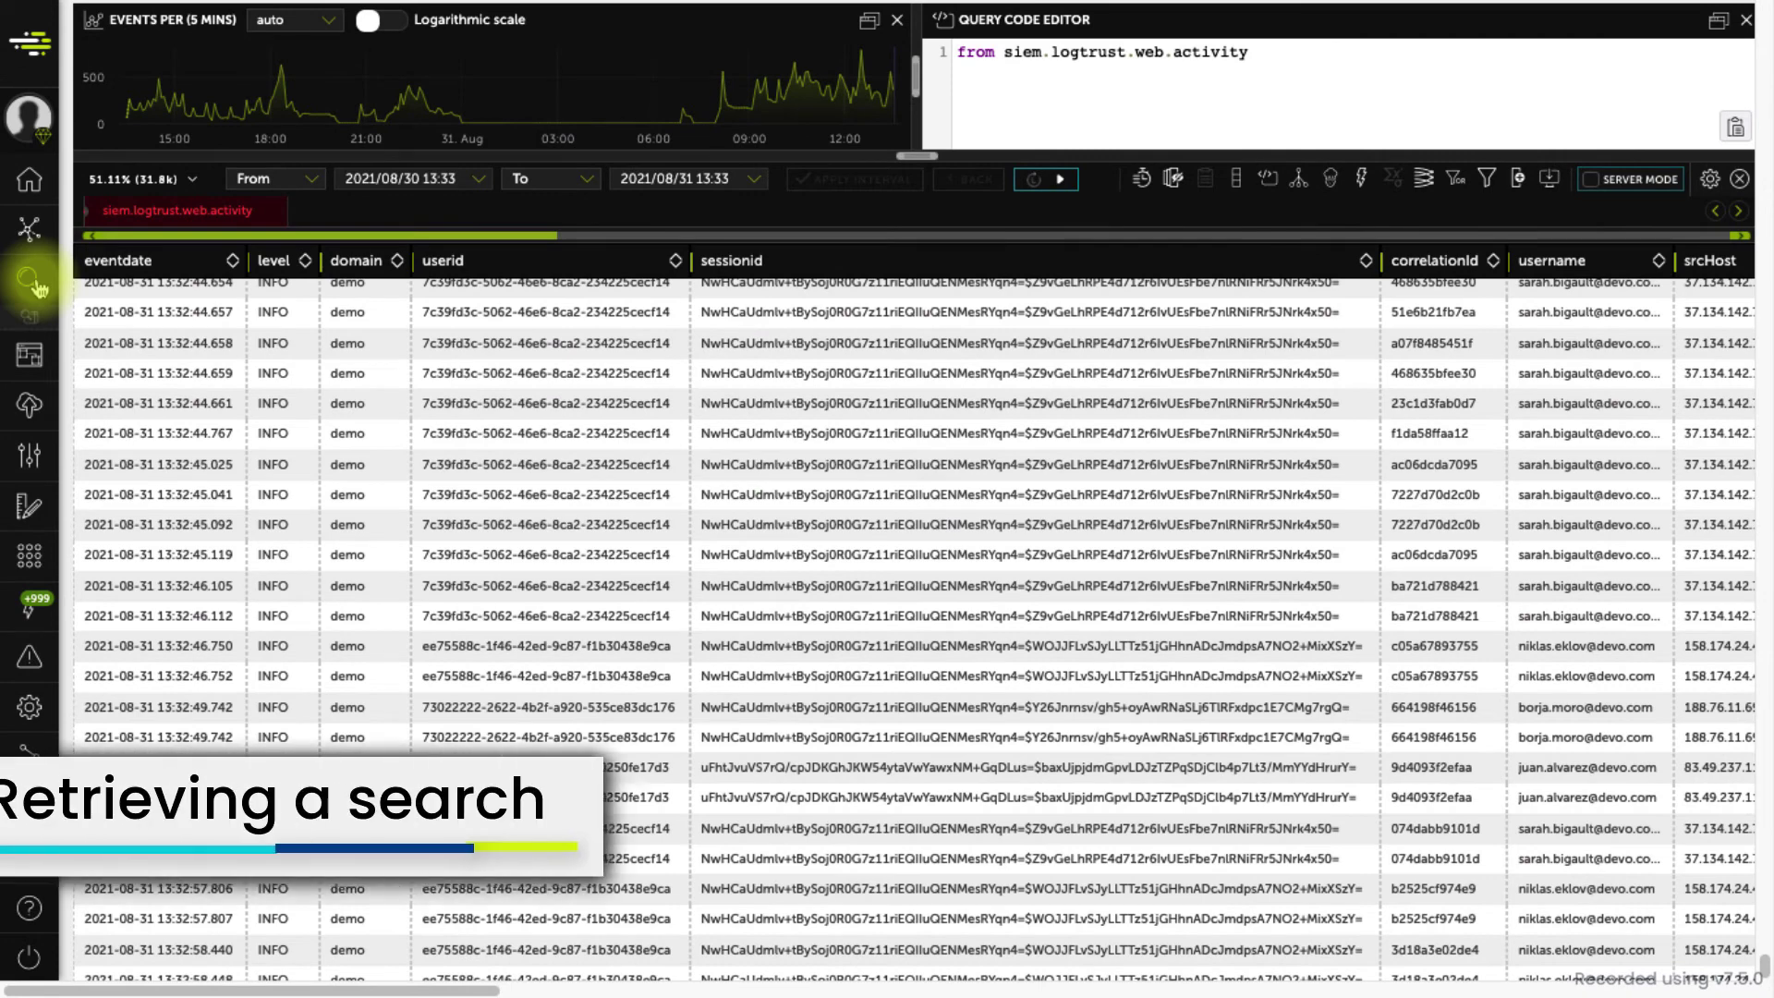
- Look up the saved search among the favorite searches and in the search history, then return to data exploration
click(33, 285)
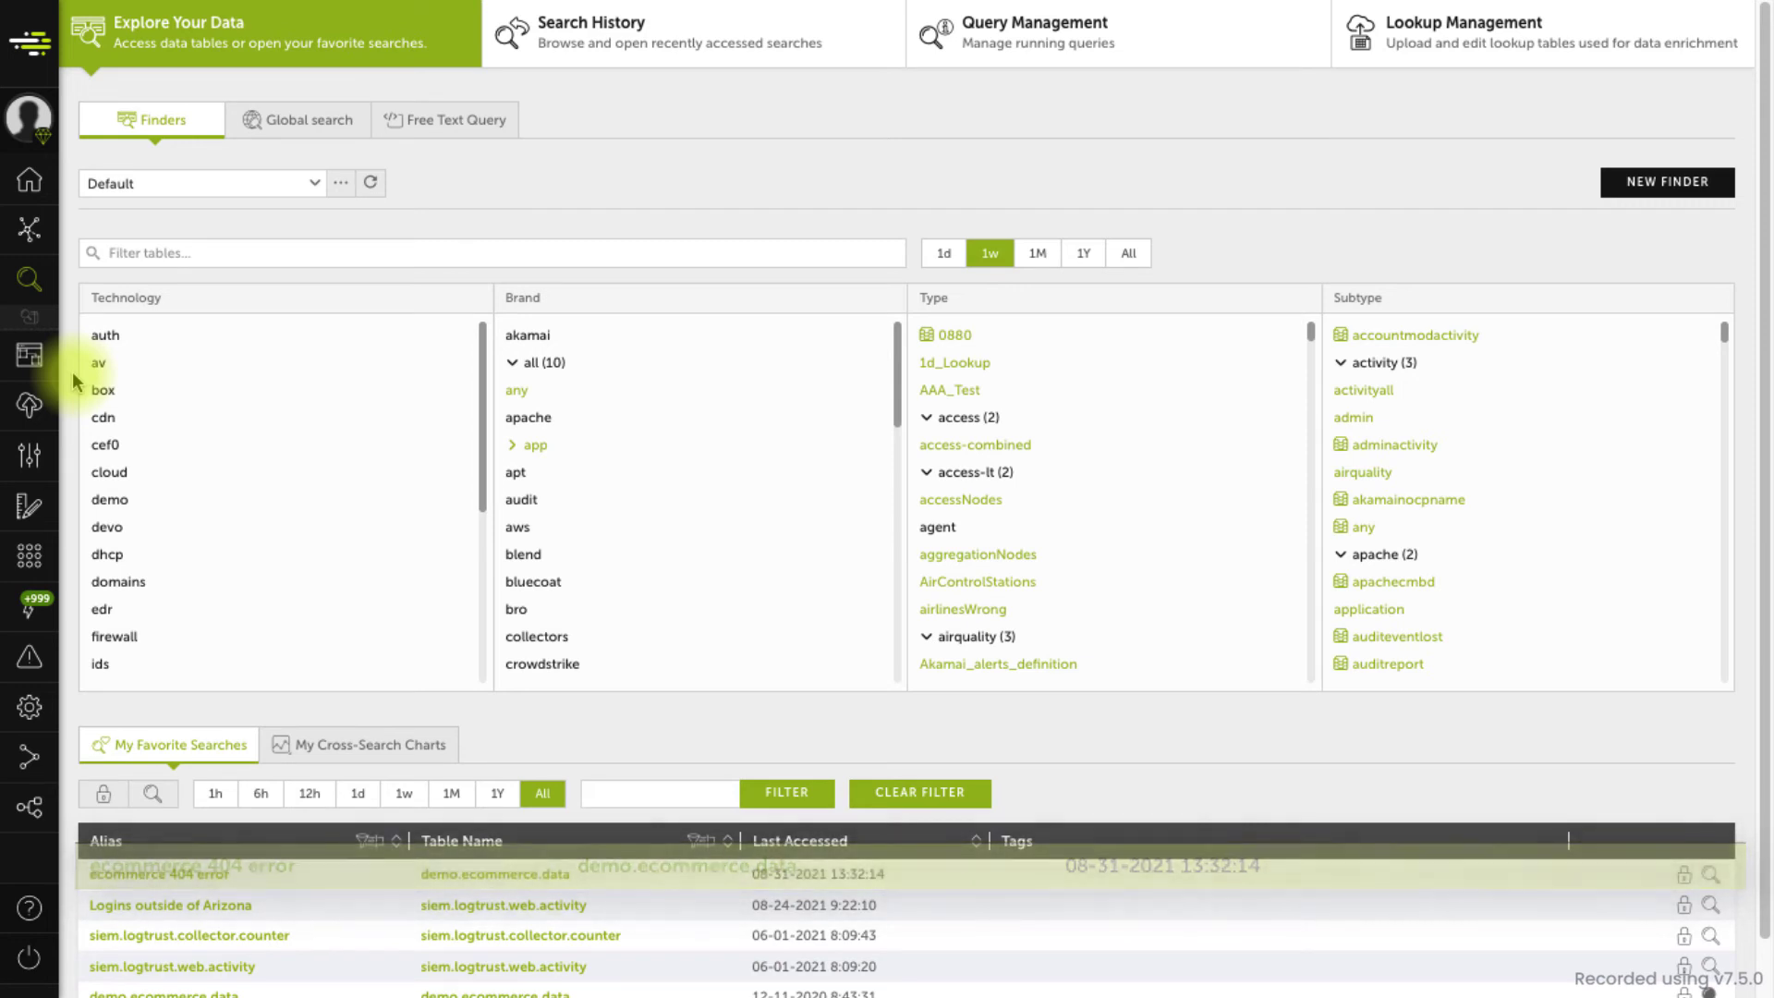
click(725, 55)
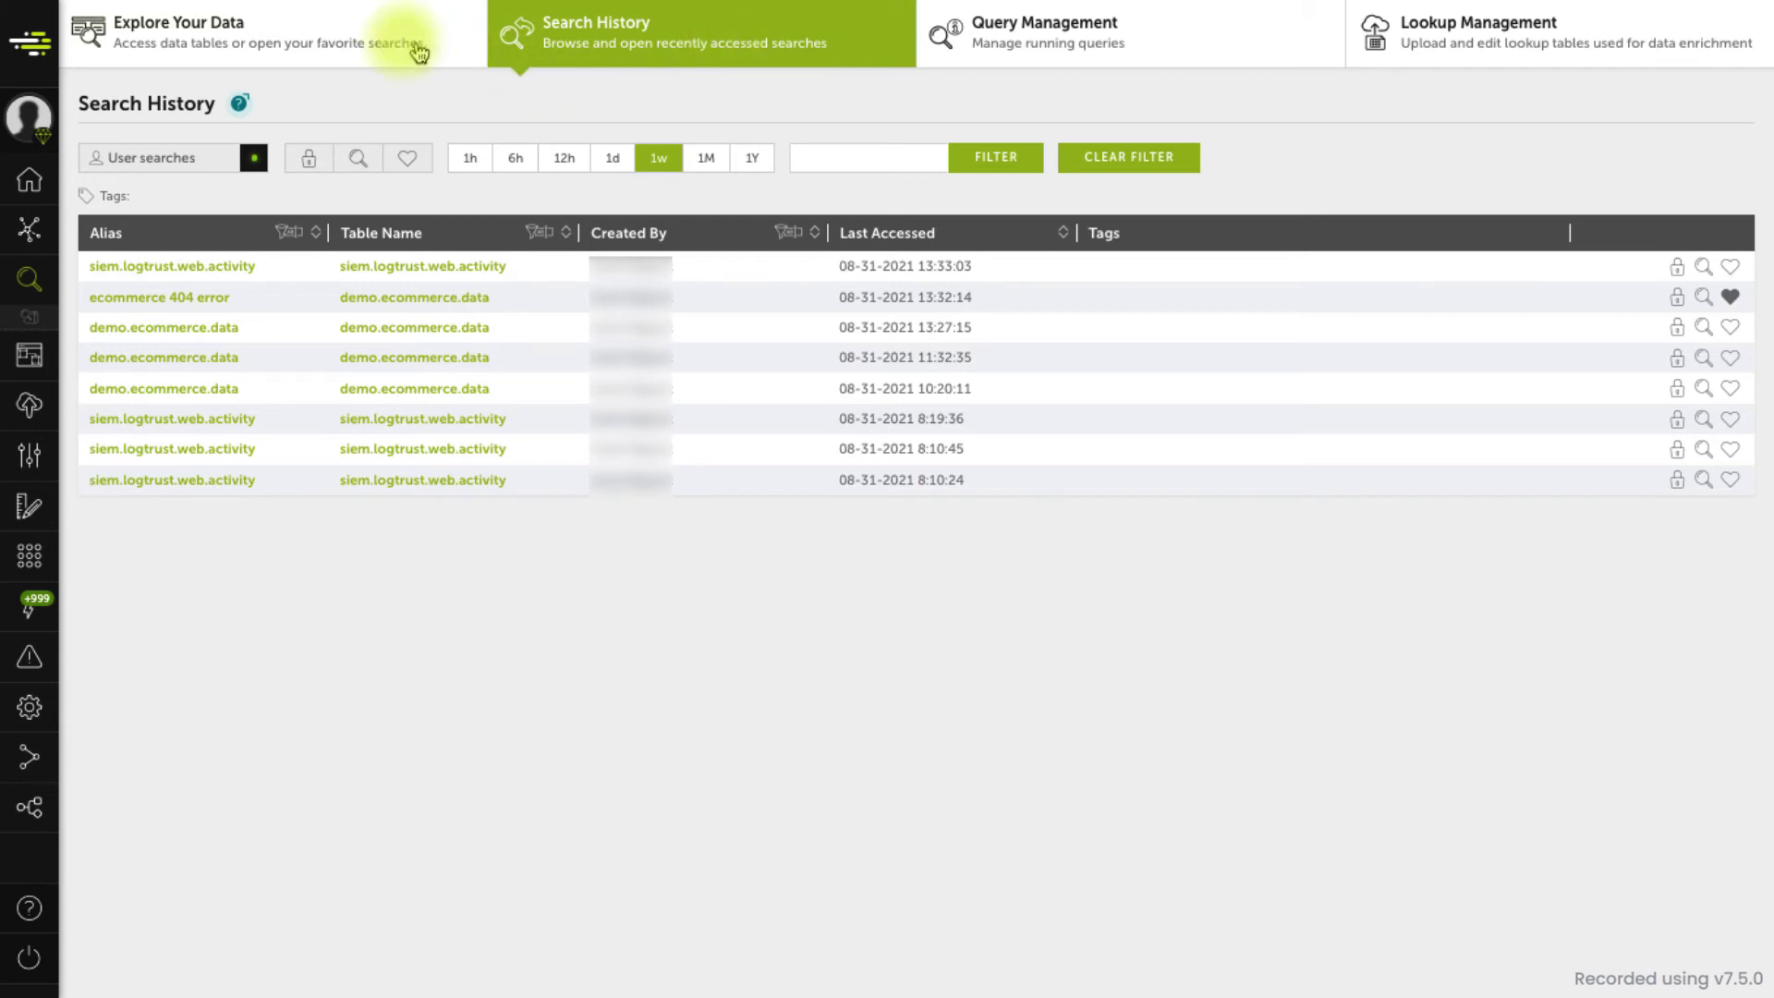
click(385, 39)
- Set up a global search for the term "sourceCode"
click(322, 134)
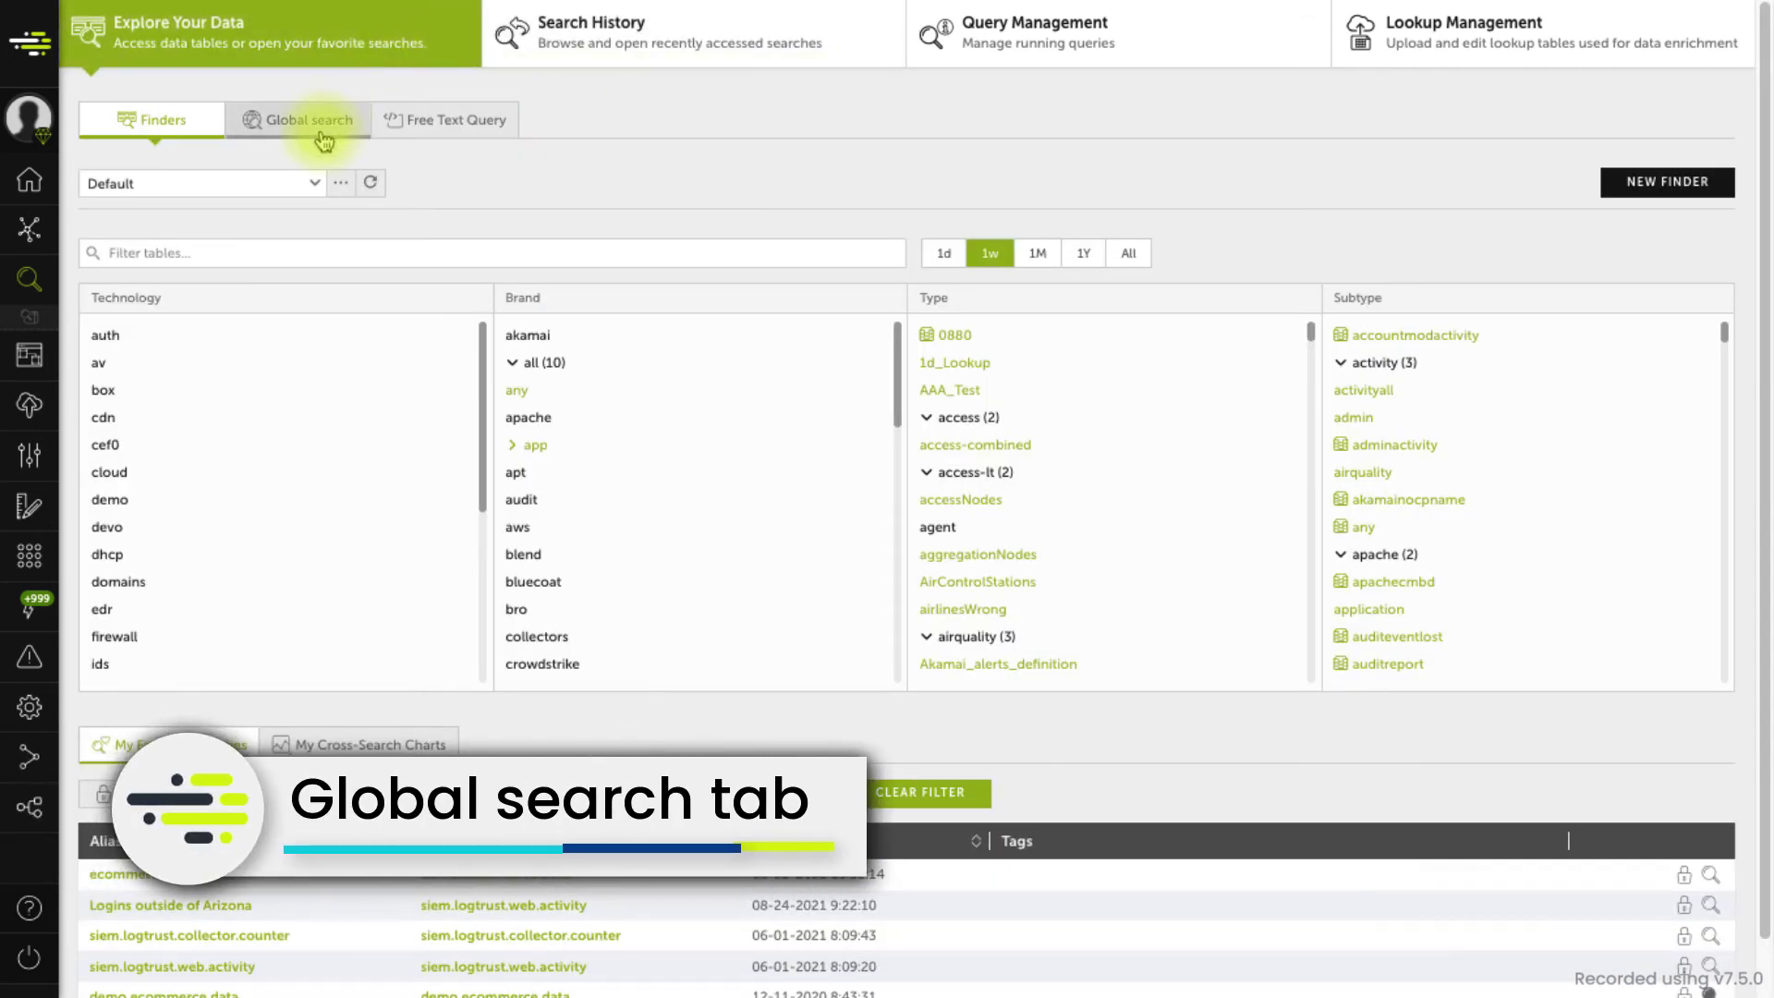
click(324, 202)
text(sourceCode)
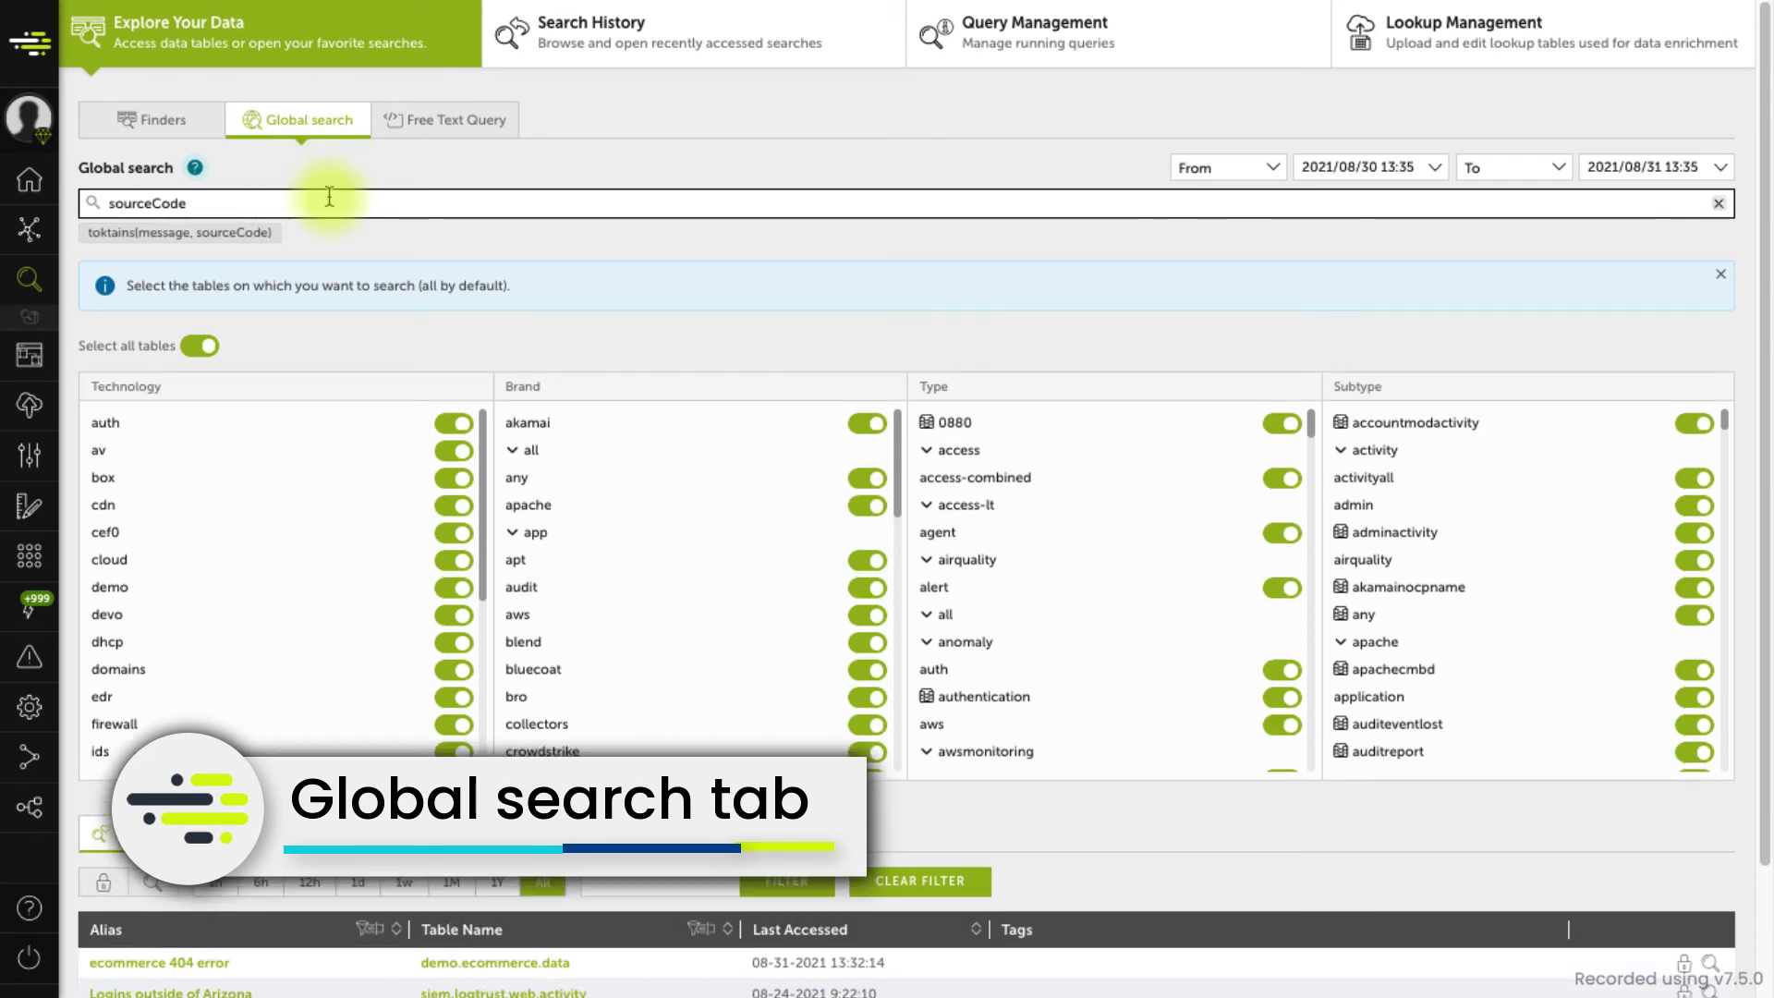
- Limit the global search tables to the demo and devo technologies, the collectors brand and the alert type
click(201, 345)
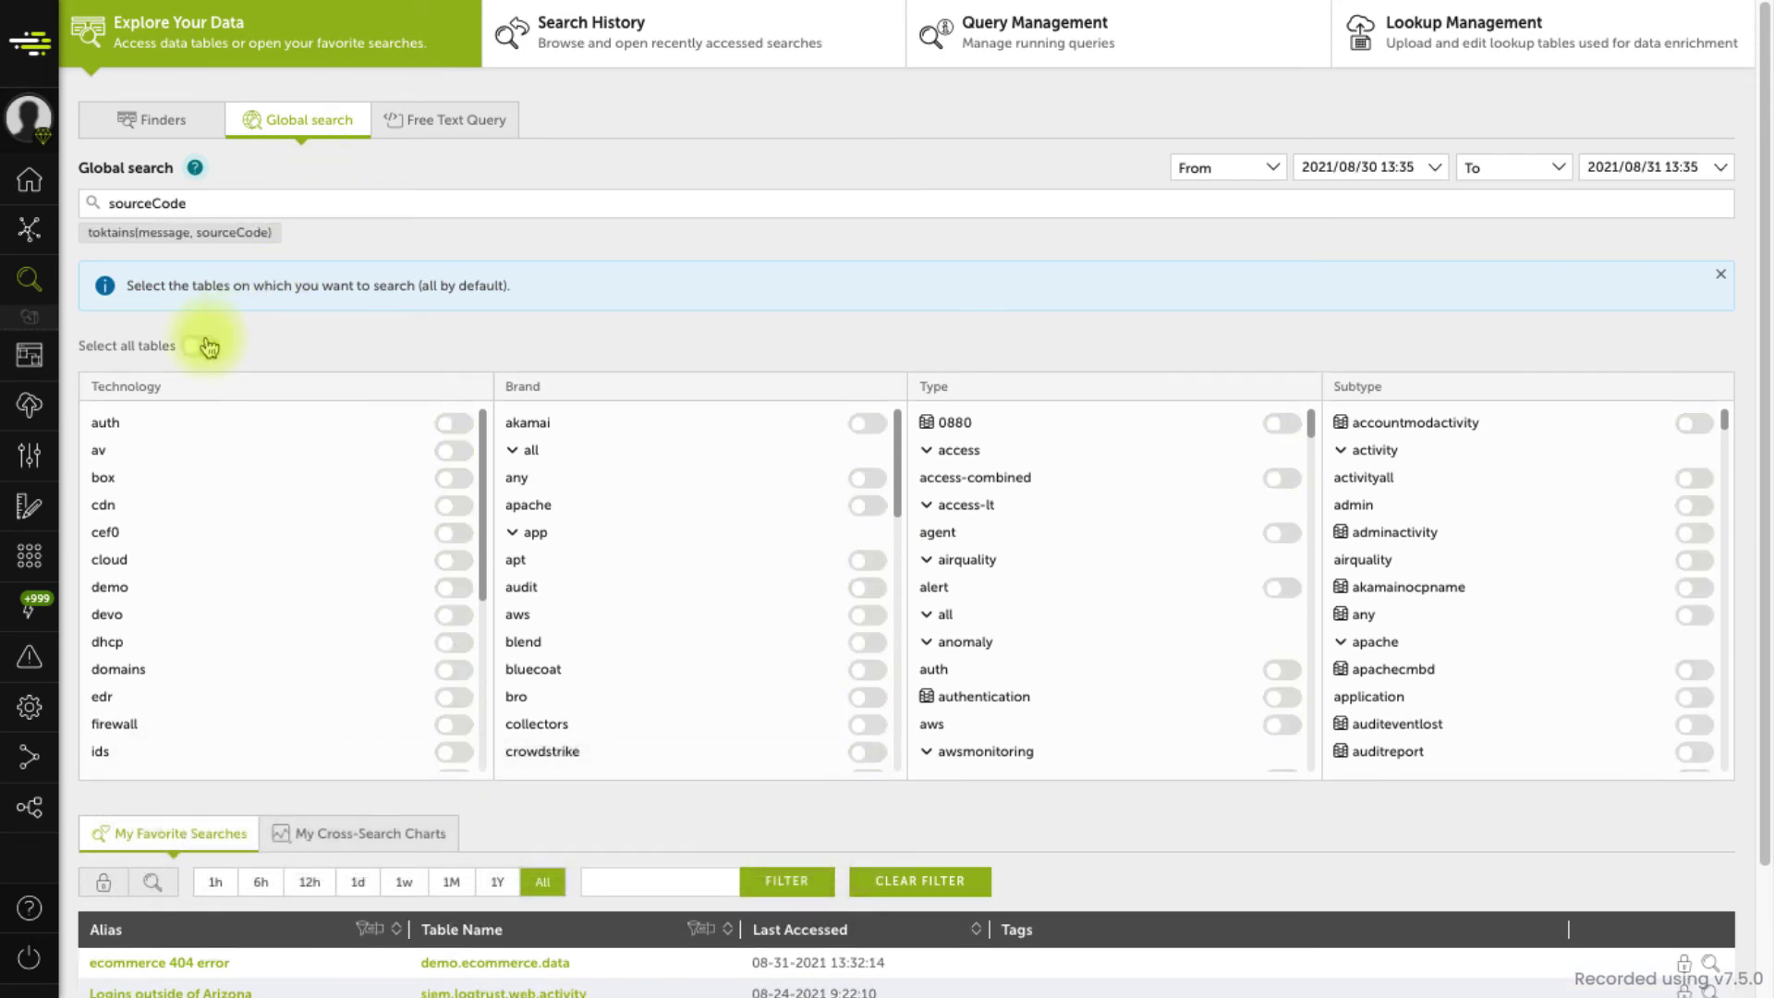
click(453, 587)
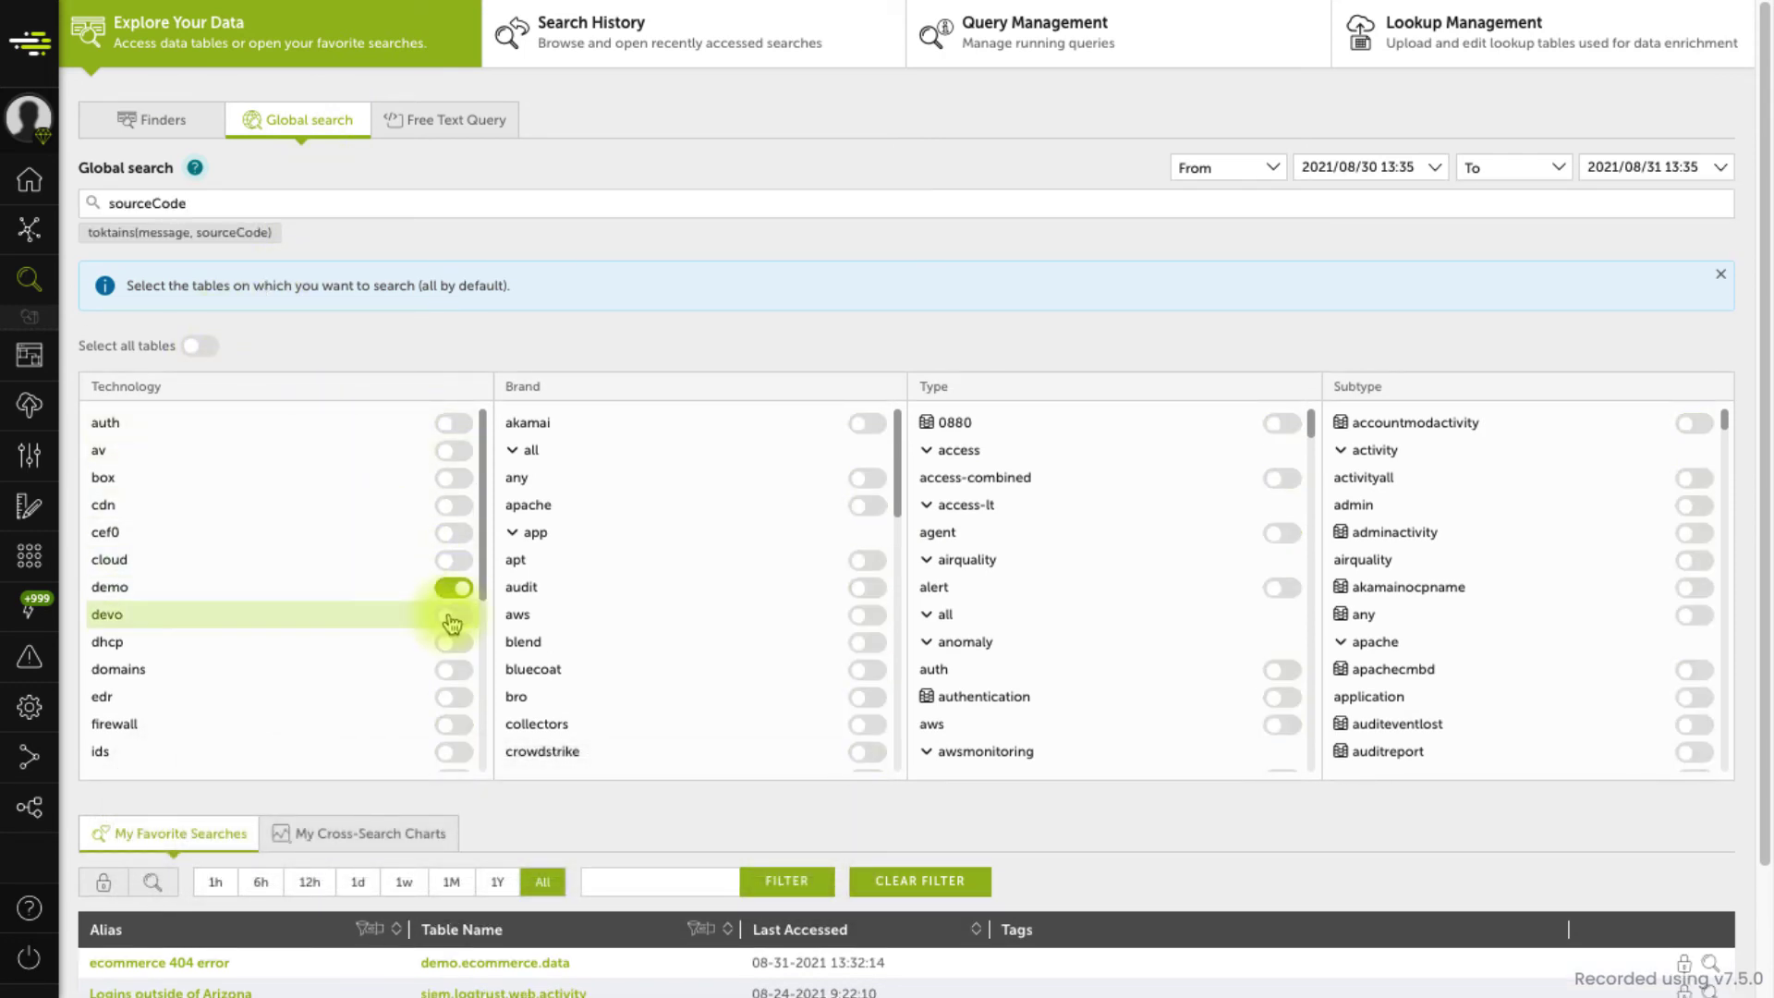
click(454, 614)
click(867, 724)
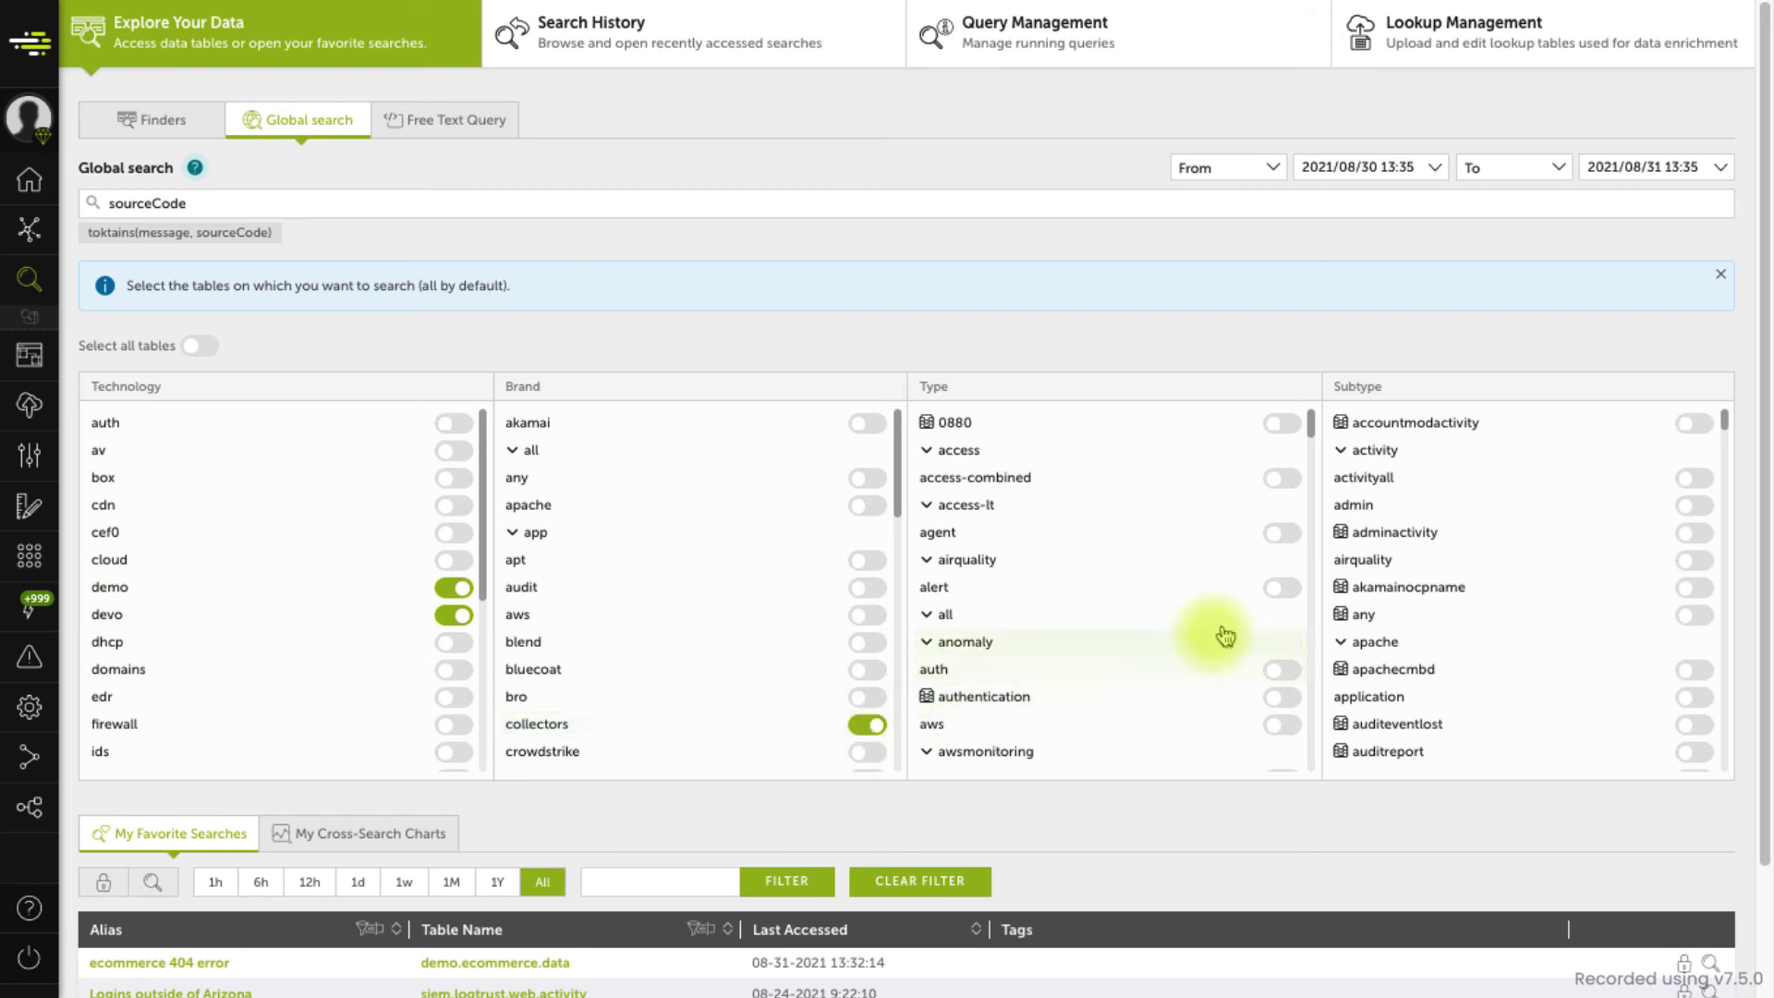
click(1282, 587)
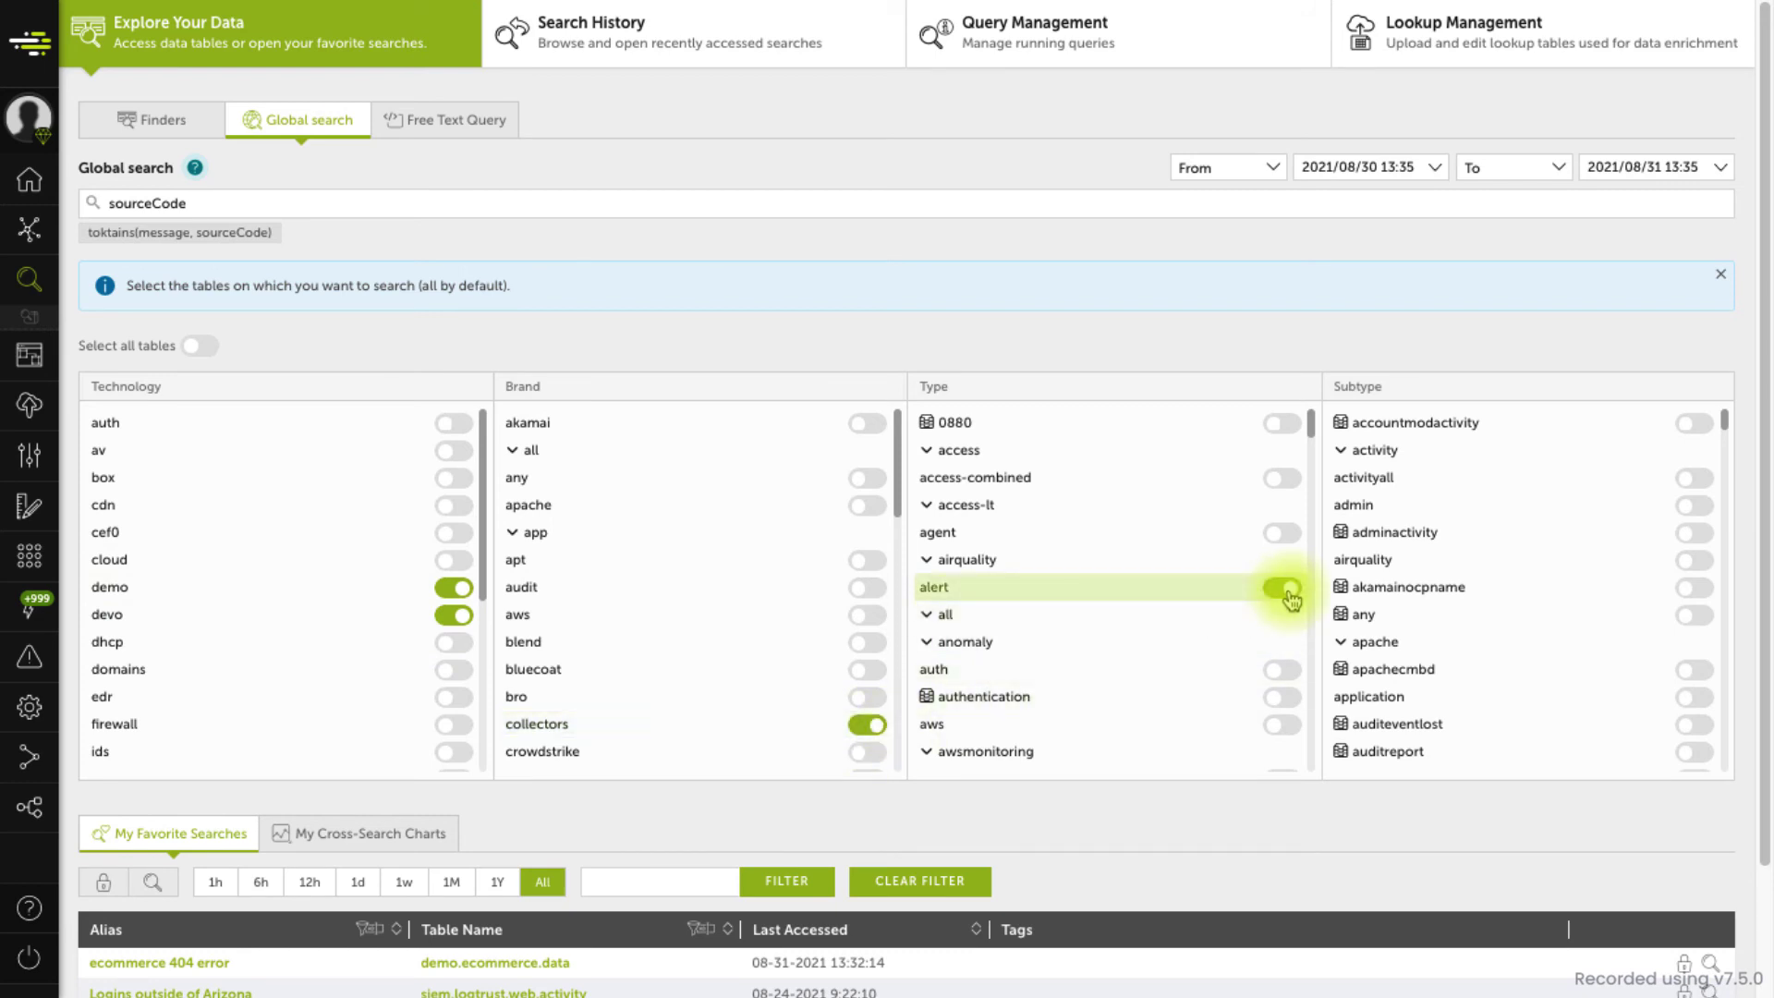